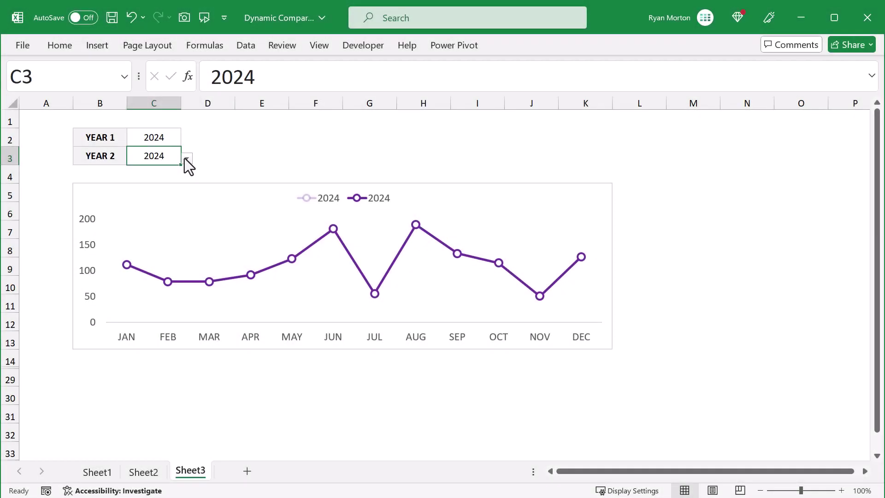
- Step the YEAR 2 comparison down through 2023, 2022, 2021 and 2020
left_click(186, 158)
left_click(138, 183)
left_click(187, 159)
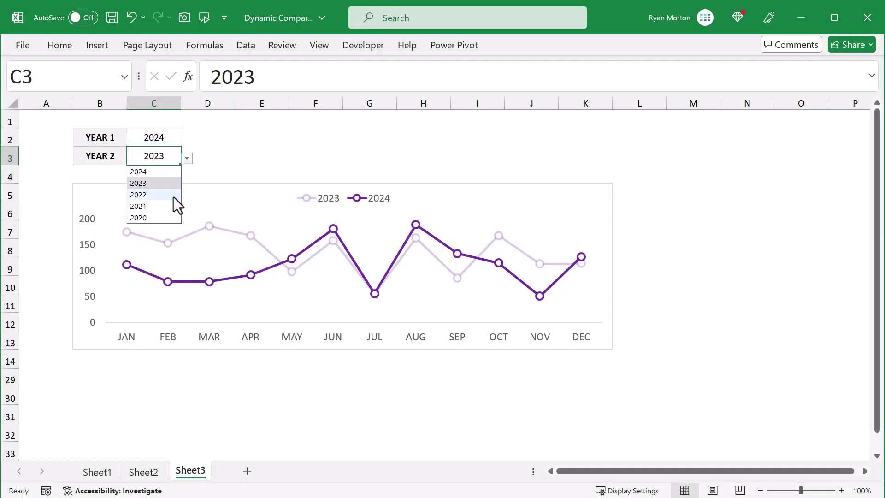
left_click(174, 196)
left_click(187, 159)
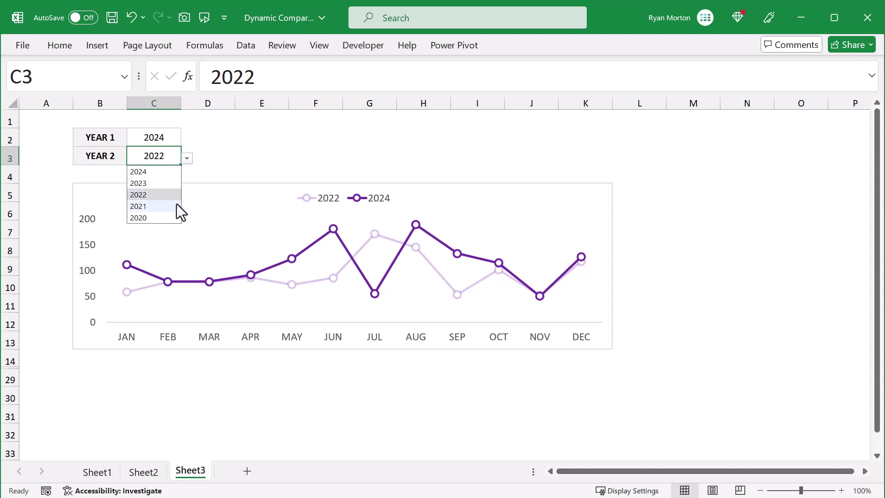
left_click(176, 206)
left_click(187, 159)
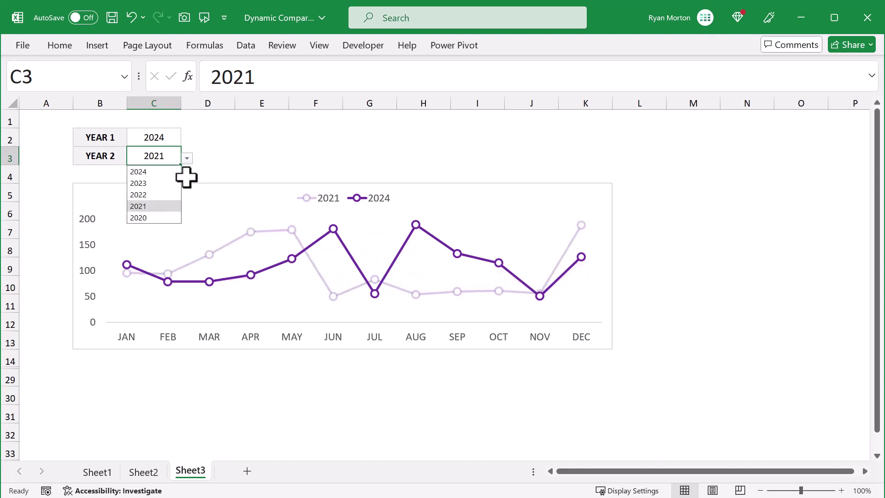
left_click(172, 217)
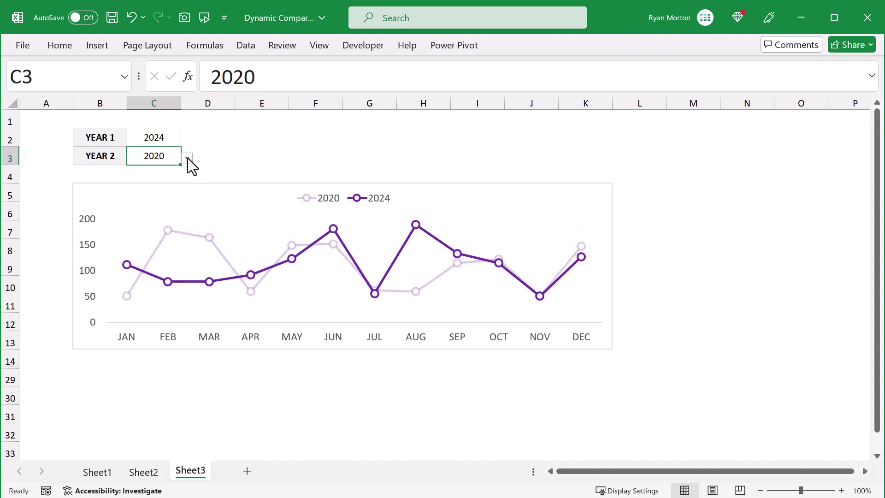
- Step YEAR 2 back up through 2021, 2022 and 2023 to 2024
left_click(187, 159)
left_click(175, 205)
left_click(187, 159)
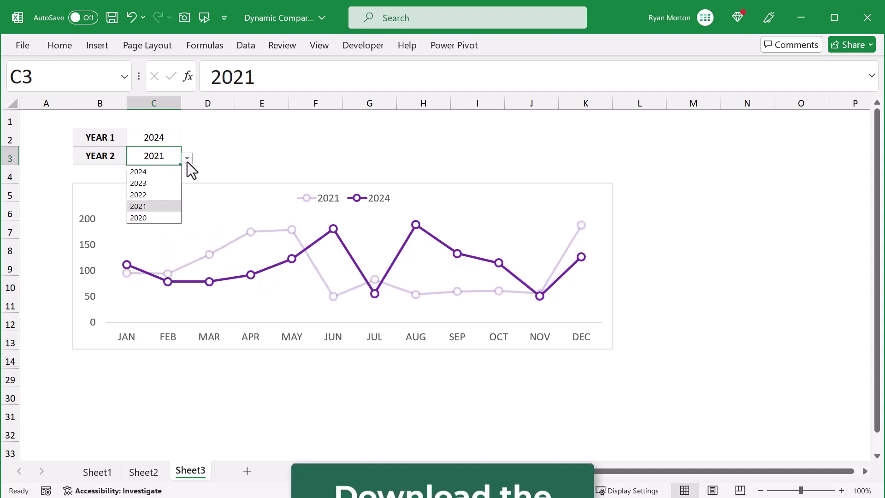
left_click(171, 195)
left_click(187, 159)
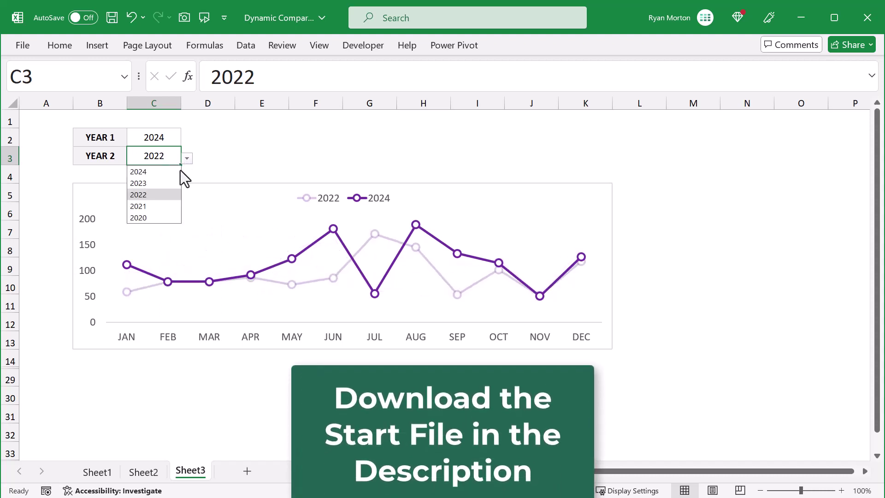
left_click(176, 183)
left_click(187, 159)
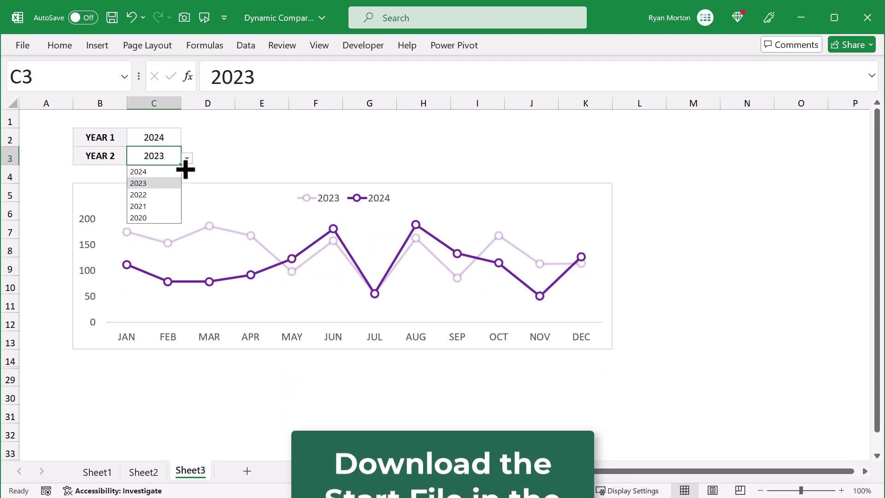
left_click(178, 171)
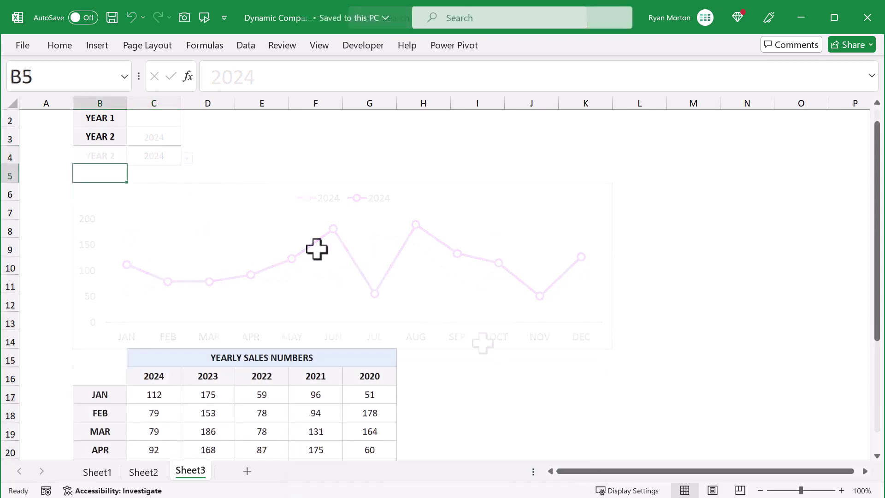
- Copy the months with the 2024 and 2023 columns (B16:D28) to I16
scroll(316, 249, "down", 4)
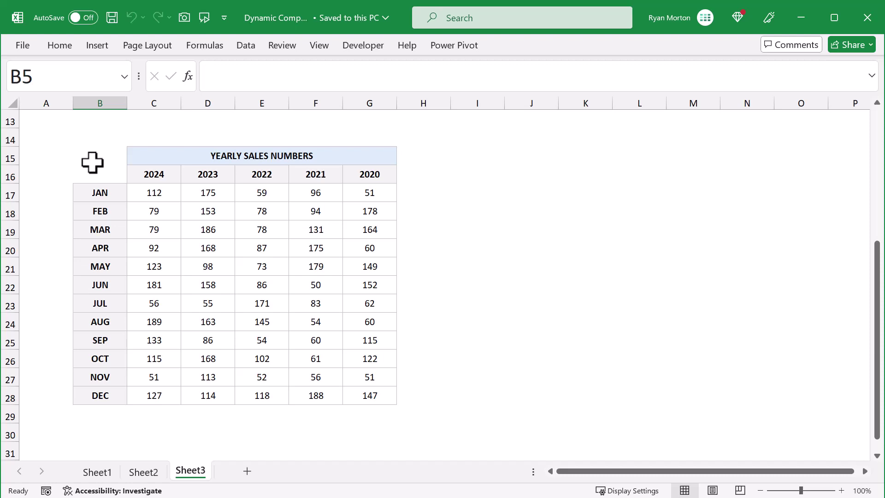
left_click_drag(108, 174, 208, 389)
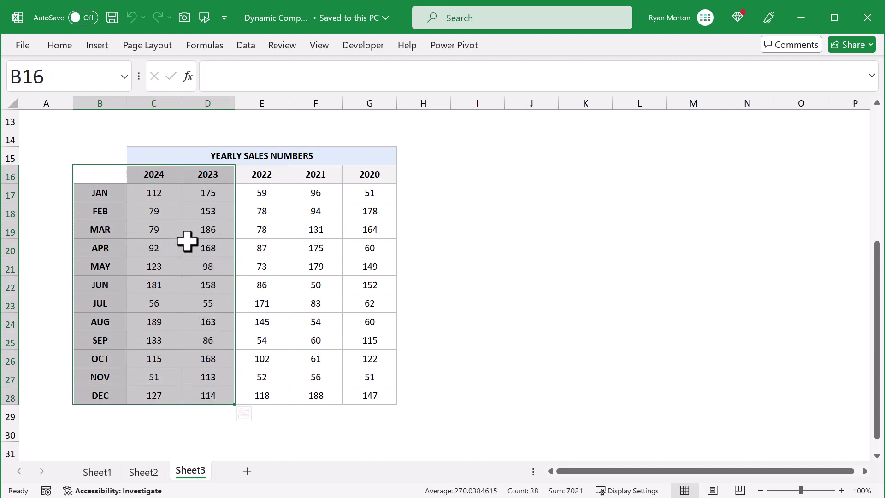
right_click(178, 205)
left_click(212, 259)
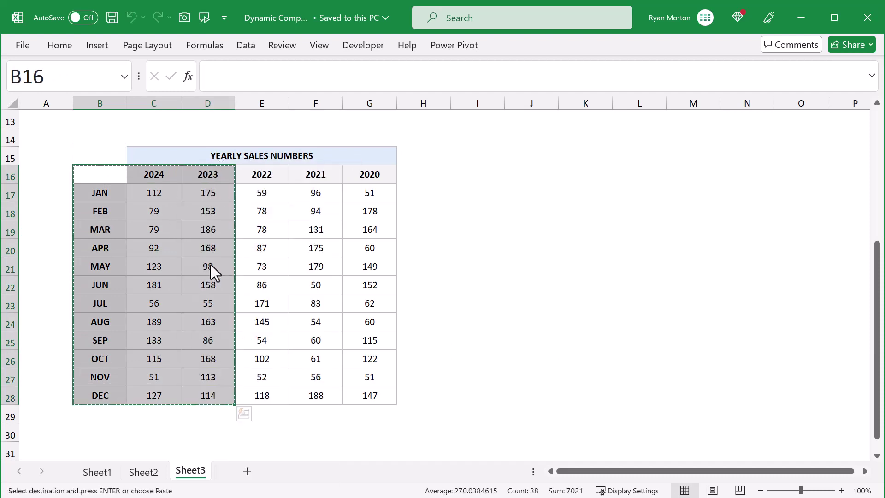
left_click(470, 175)
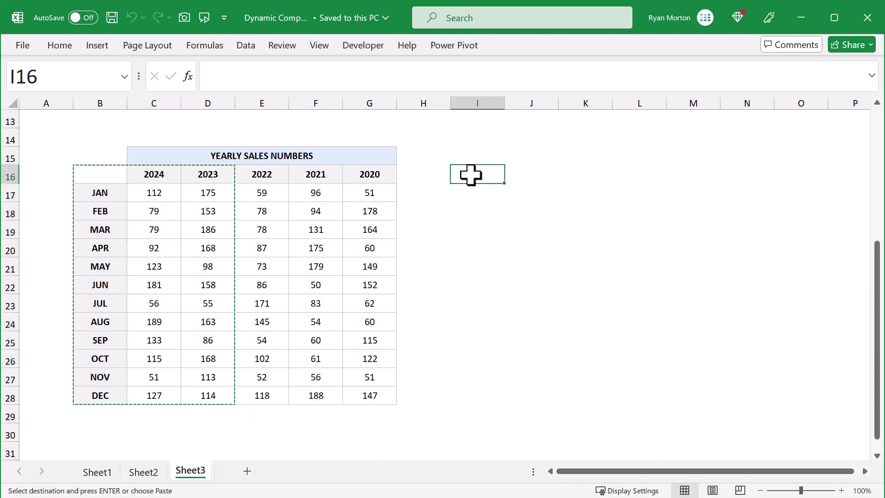
right_click(470, 174)
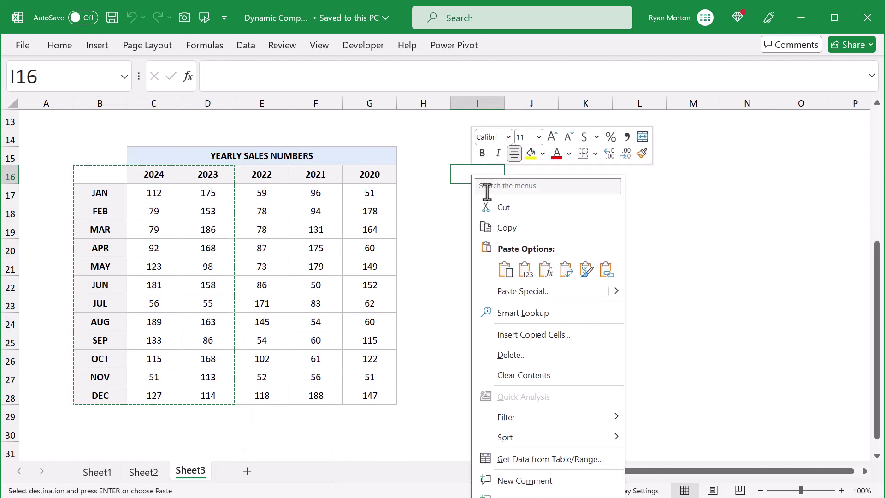
left_click(505, 269)
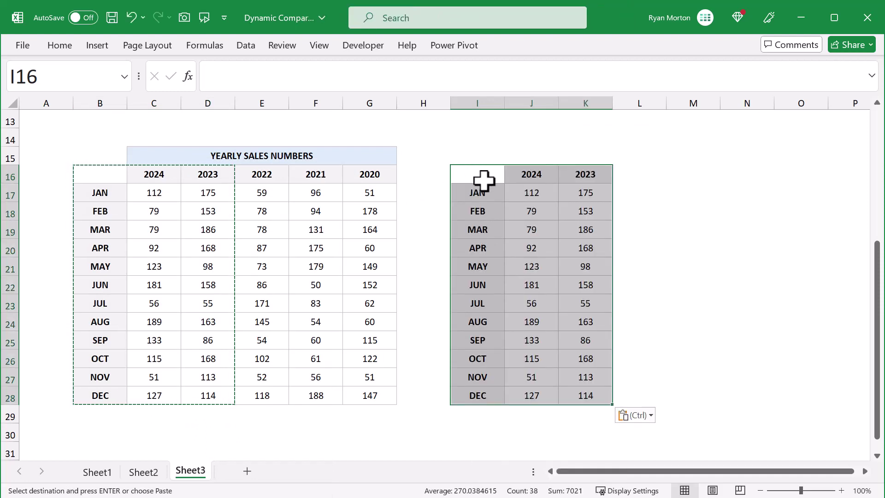
- Clear the pasted year values in J16:K28, keeping the month labels
left_click_drag(518, 173, 571, 393)
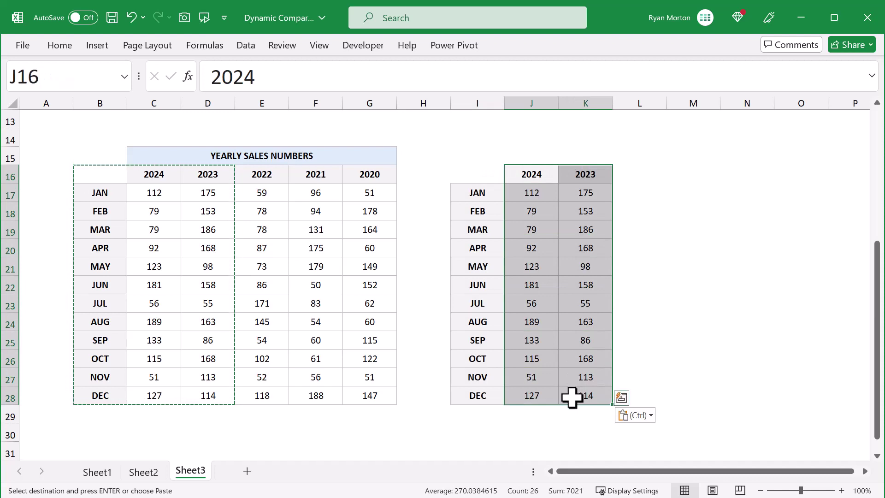
key("Delete")
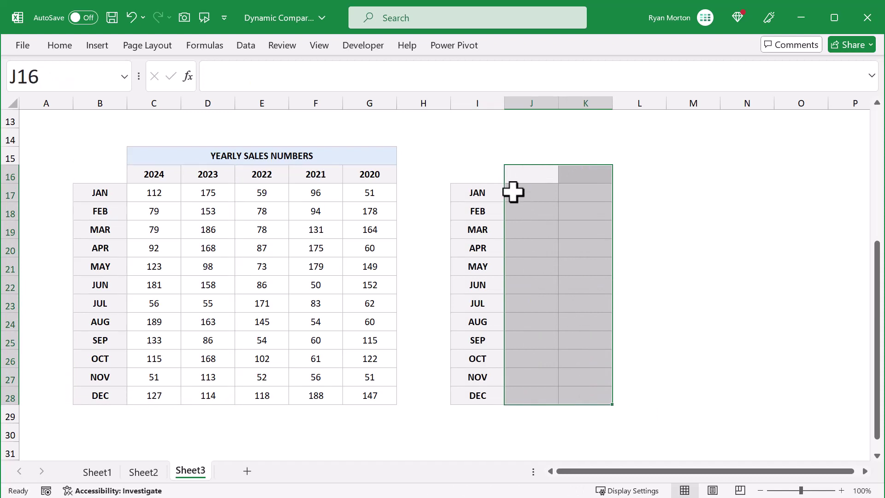
left_click(487, 174)
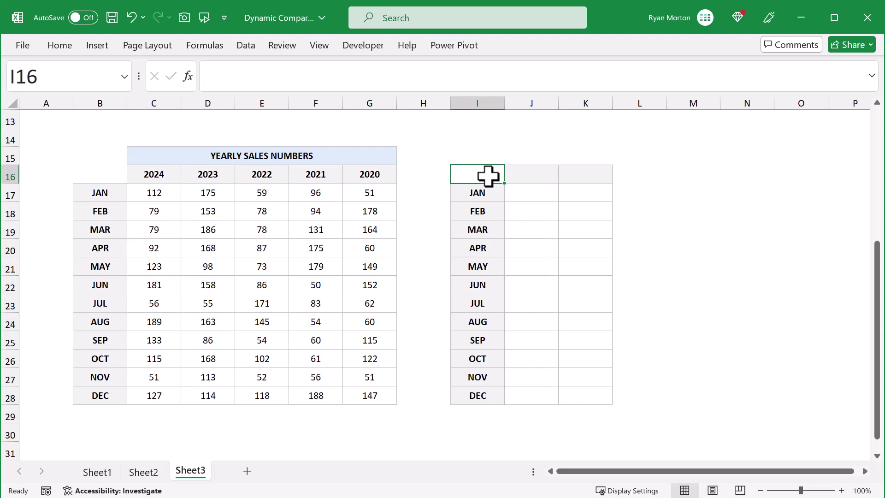
- Add a data-validation list of the year headings C16:G16 to the YEAR 1 and YEAR 2 cells
scroll(488, 175, "up", 4)
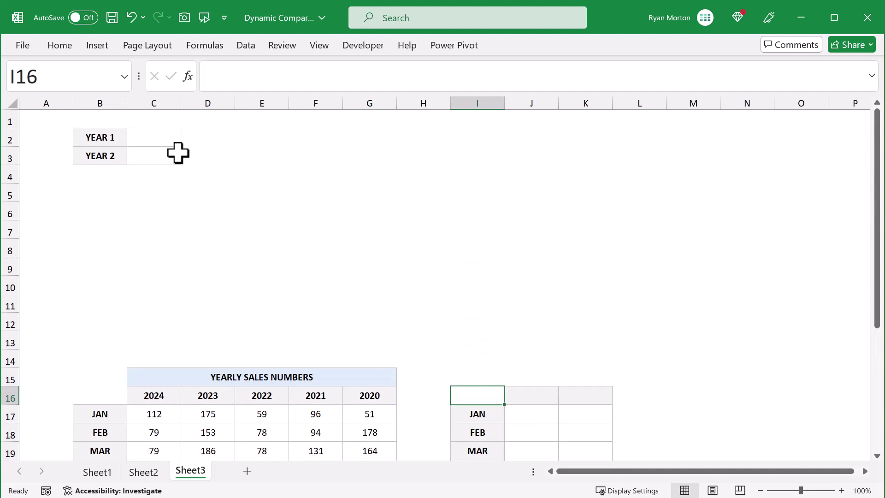
left_click_drag(151, 135, 148, 156)
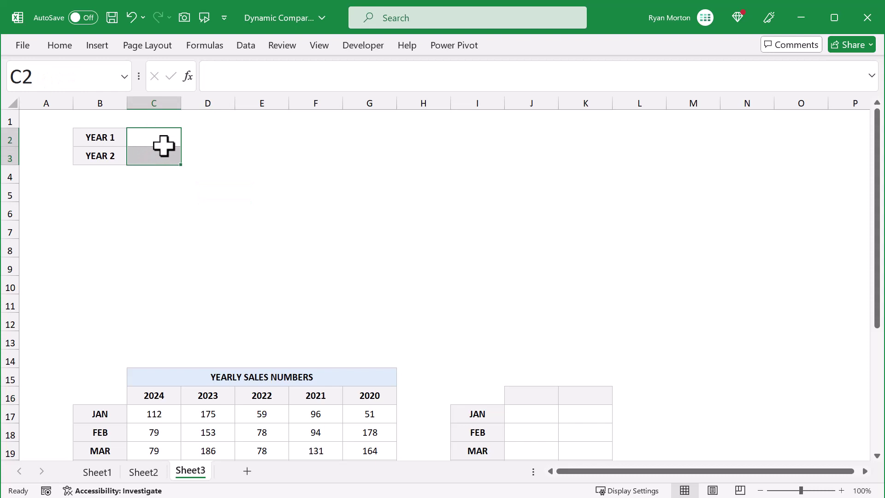
left_click(253, 53)
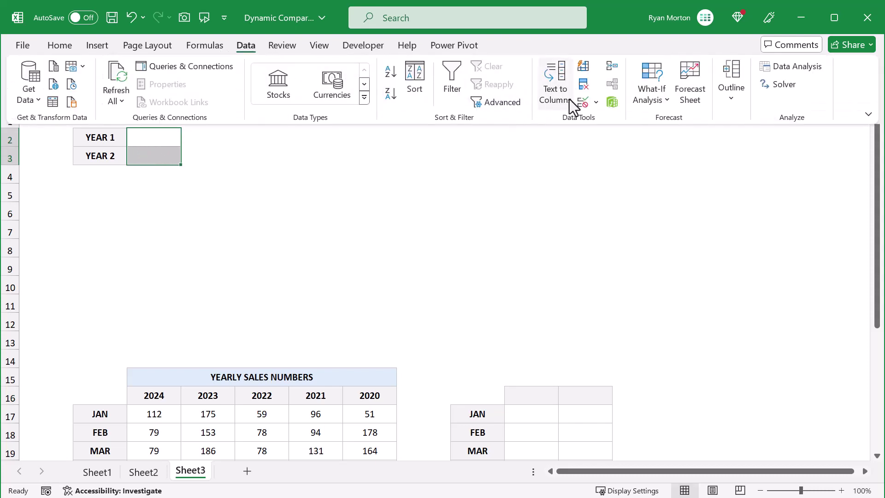
left_click(588, 100)
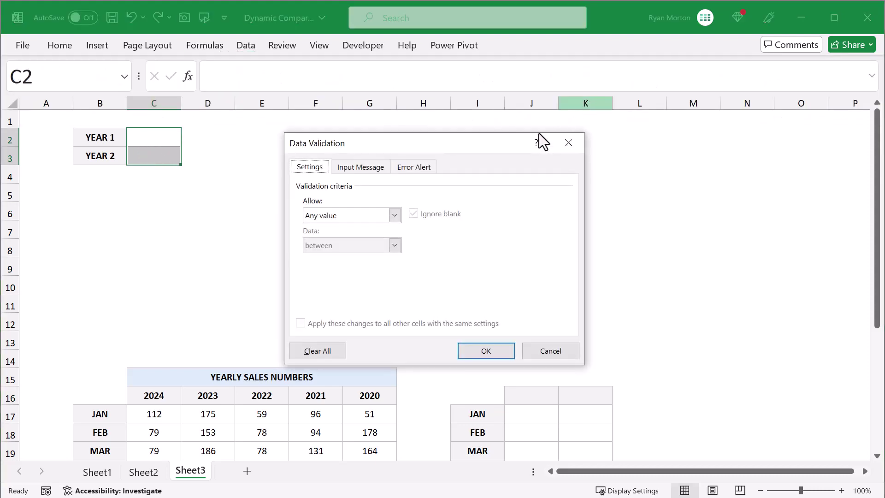
left_click(395, 215)
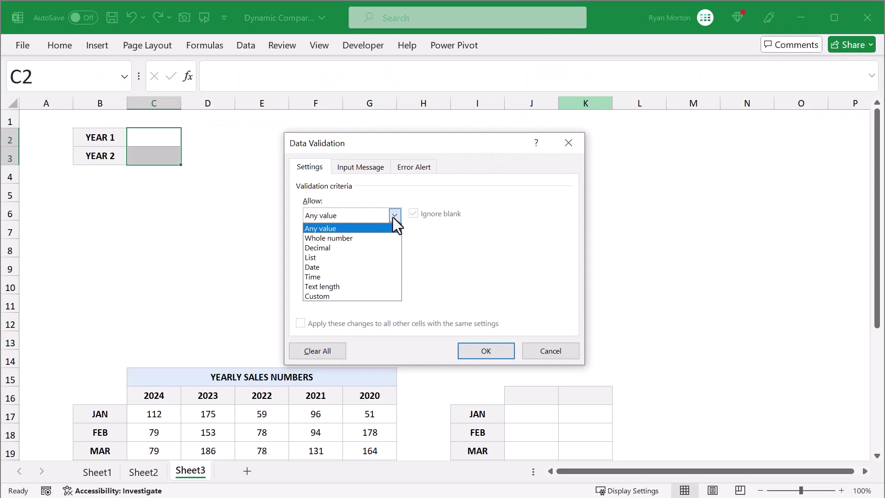
left_click(358, 260)
left_click(335, 275)
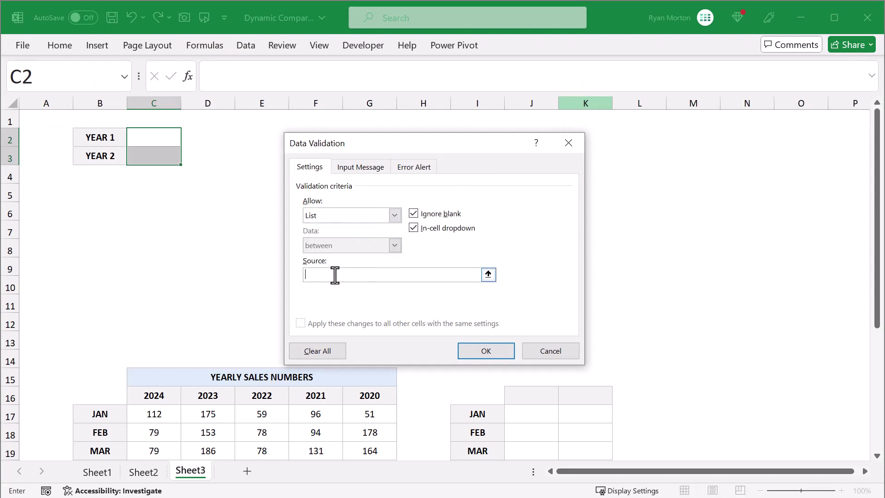
left_click_drag(166, 398, 358, 394)
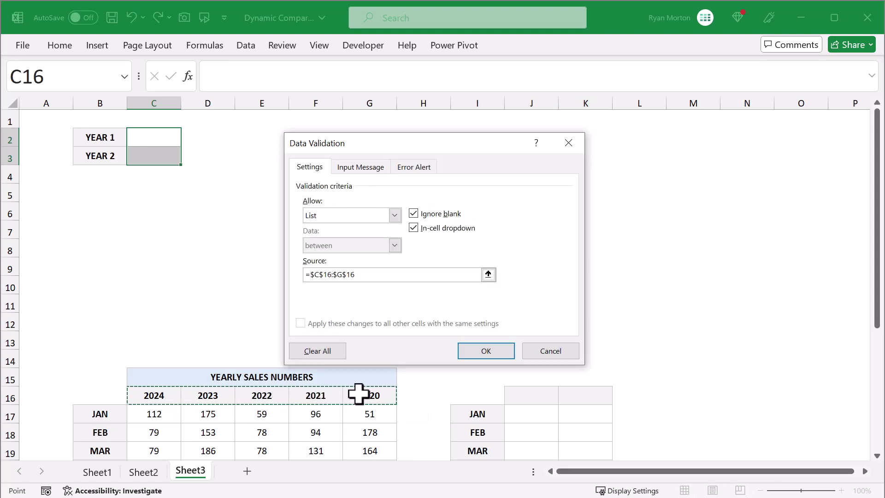
left_click(480, 350)
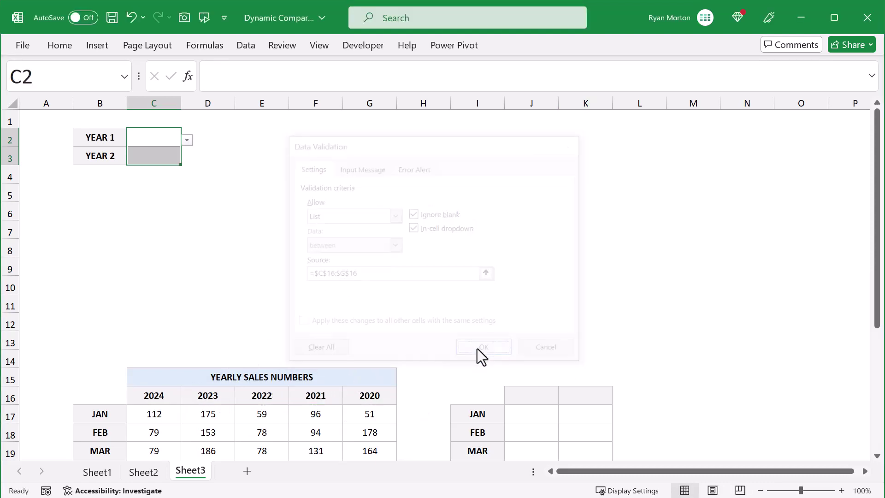
- Set YEAR 1 to 2024 and YEAR 2 to 2023 from the dropdowns
left_click(165, 135)
left_click(187, 140)
left_click(172, 154)
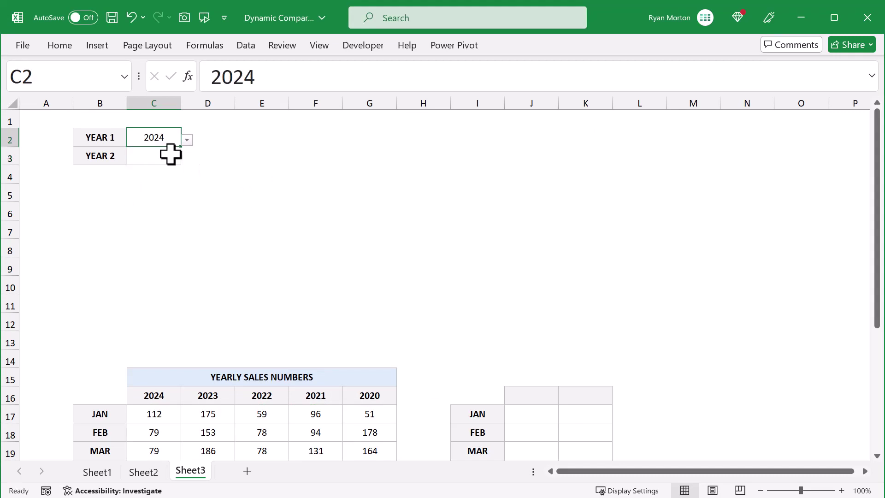
left_click(154, 155)
left_click(186, 159)
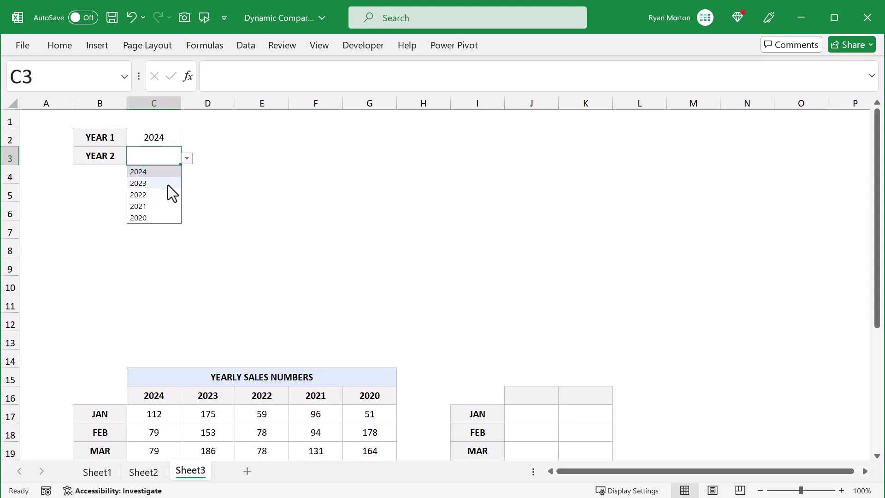
left_click(168, 184)
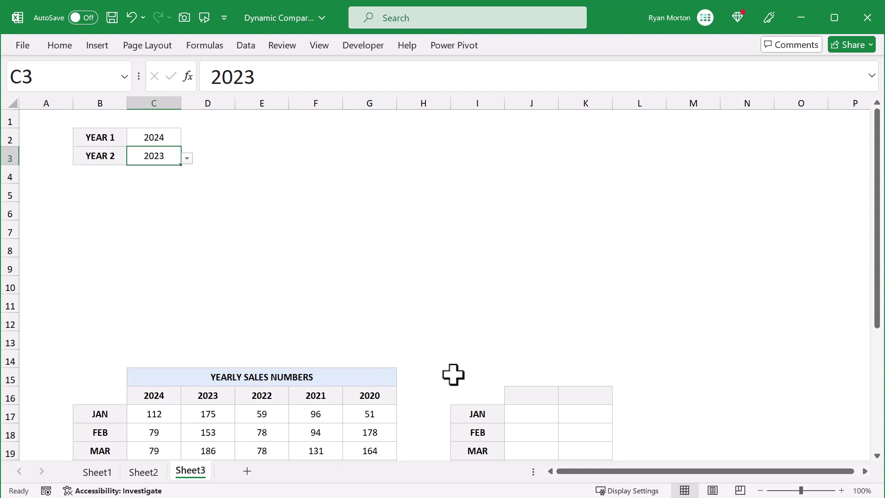
left_click(526, 394)
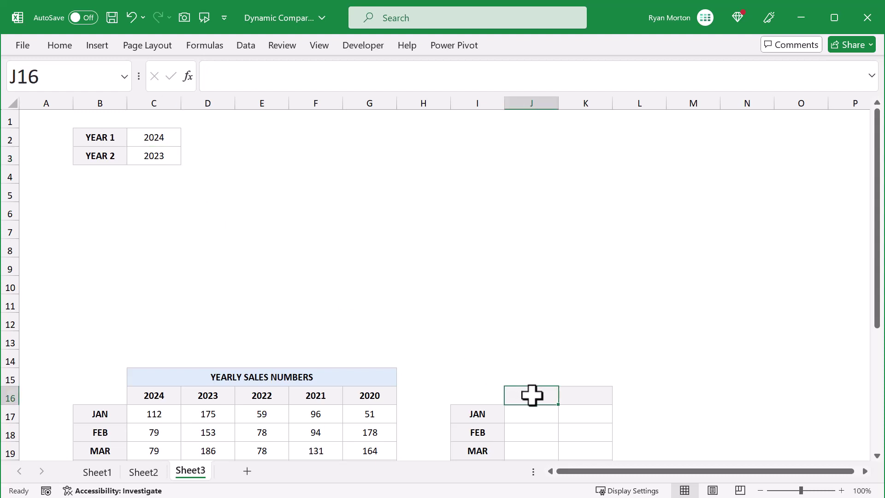
- Link the comparison headers: J16 to =C3 (YEAR 2) and K16 to =C2 (YEAR 1)
left_click(563, 79)
type("=")
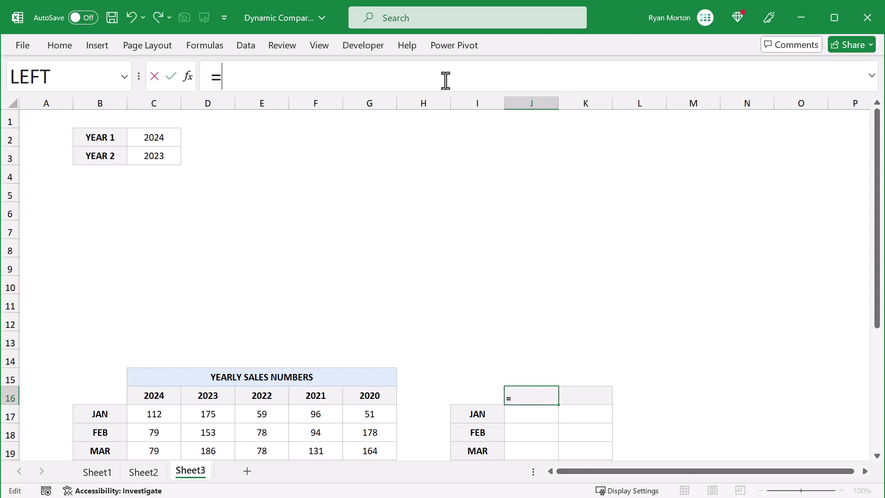
left_click(166, 152)
key("Return")
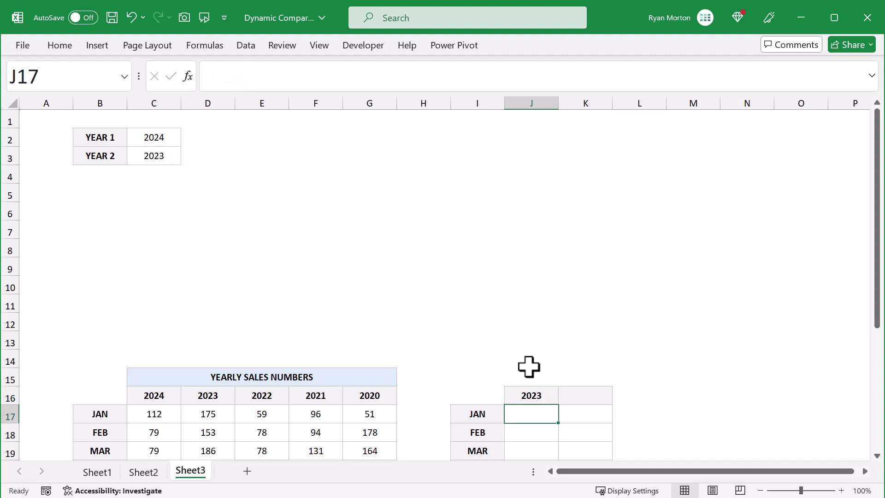
left_click(584, 392)
left_click(537, 72)
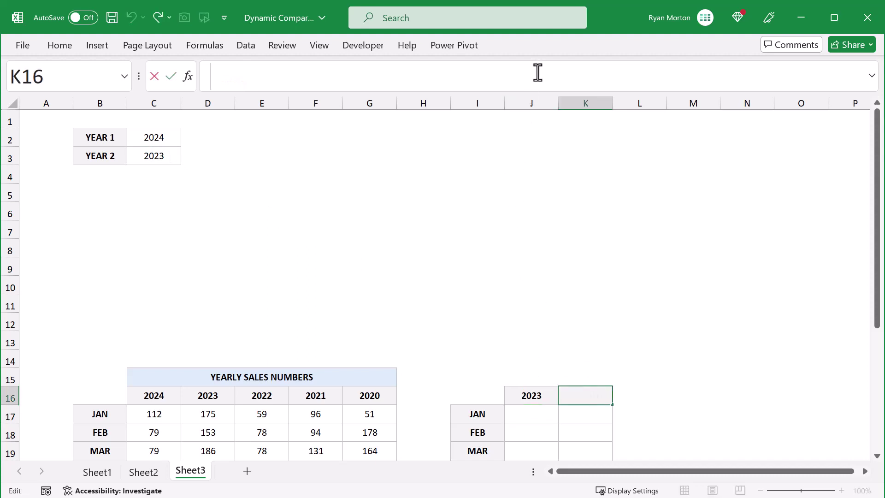
type("=")
left_click(166, 138)
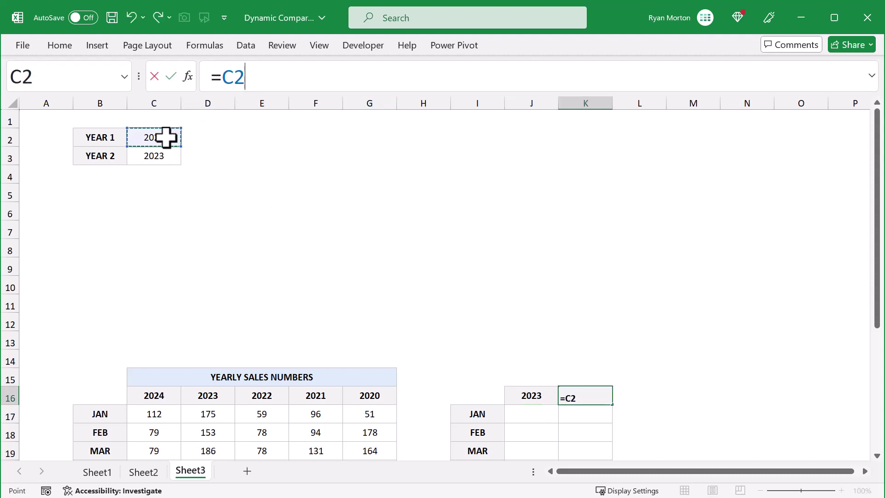
key("Return")
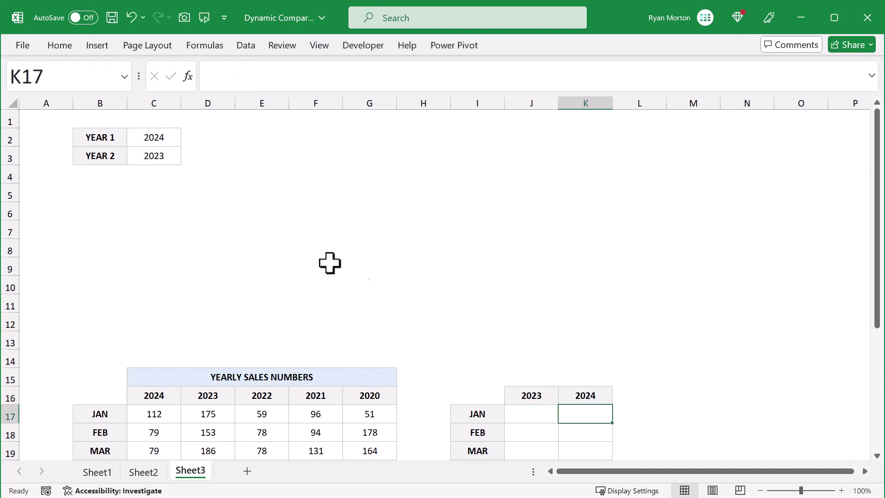
left_click(549, 396)
left_click(579, 395)
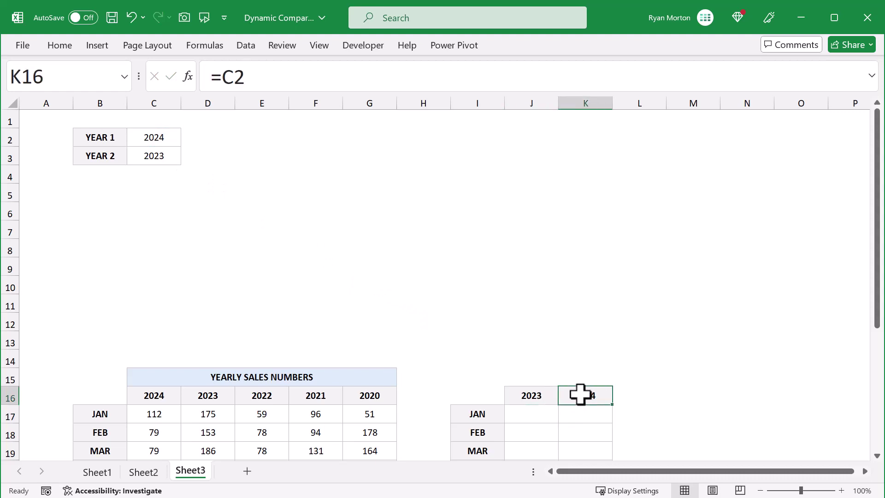
- Change YEAR 2 to 2022 and return to the comparison table
left_click(177, 153)
left_click(186, 159)
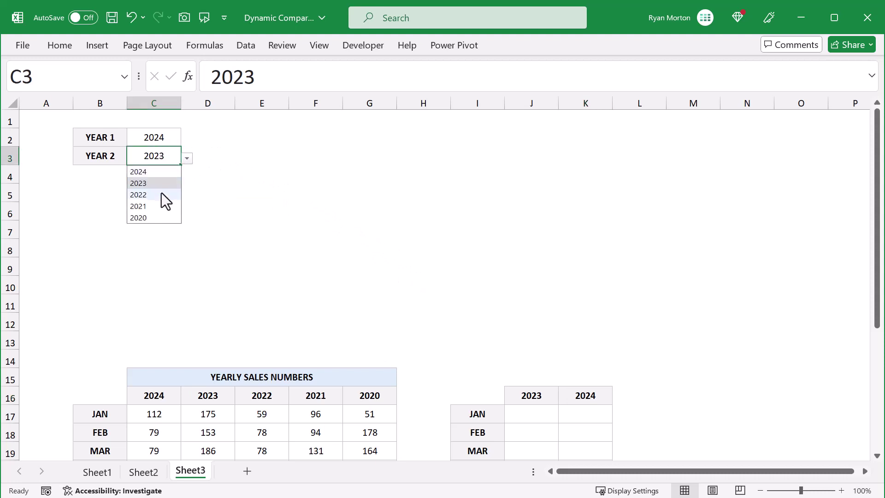
left_click(162, 195)
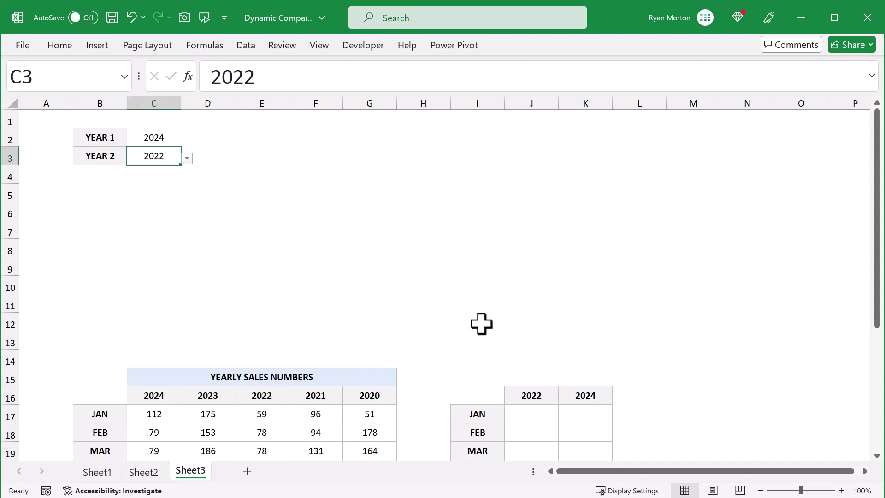
scroll(609, 293, "down", 4)
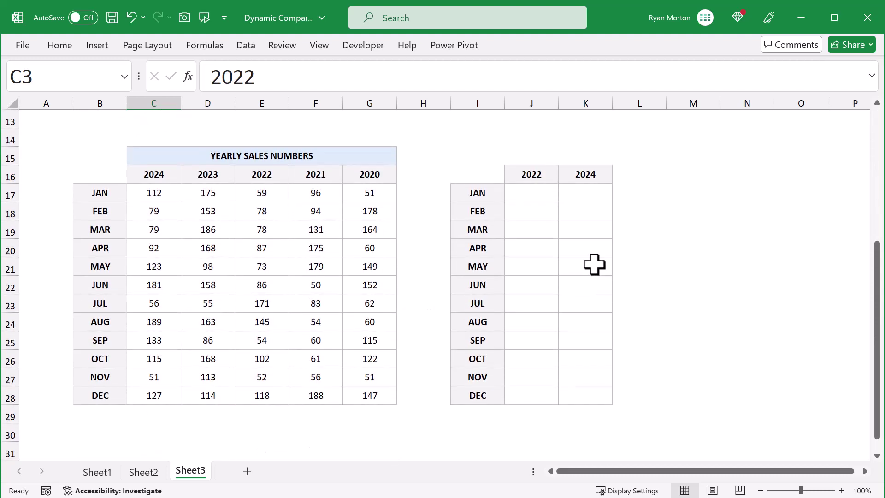
left_click(546, 193)
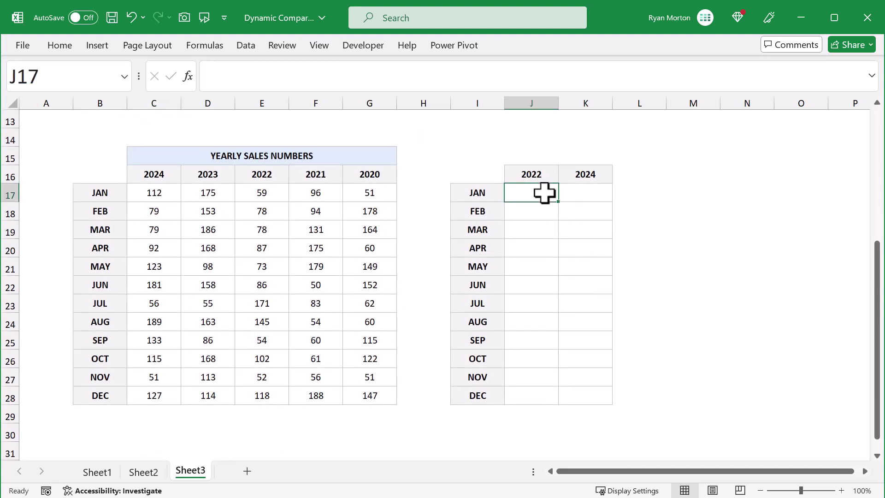
- Begin J17's formula as =INDEX($C17:$G17,1, using the JAN sales row
left_click(577, 79)
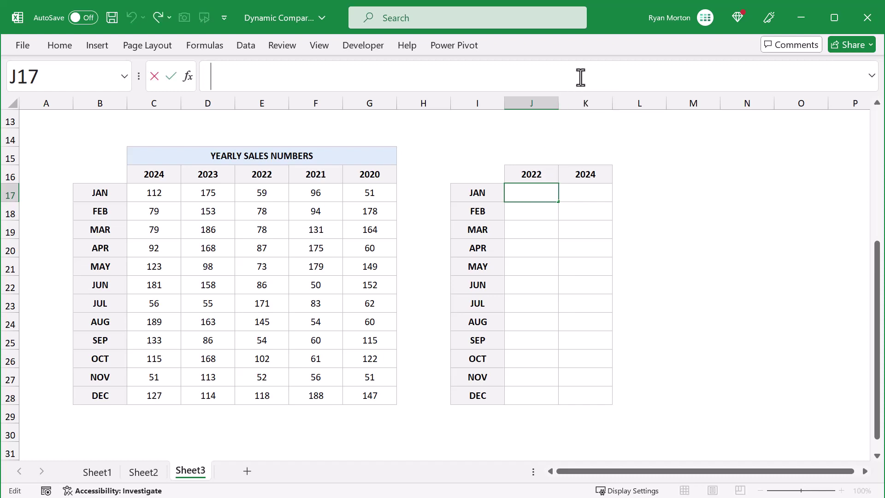
type("=in")
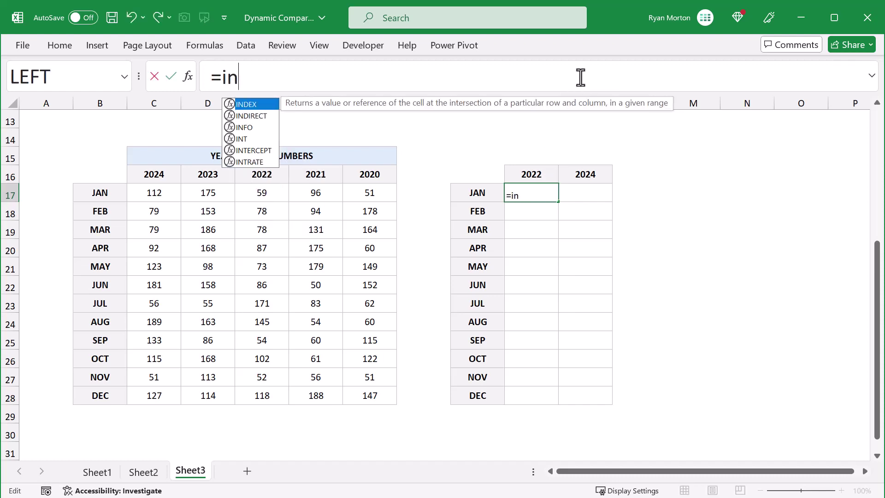
key("Tab")
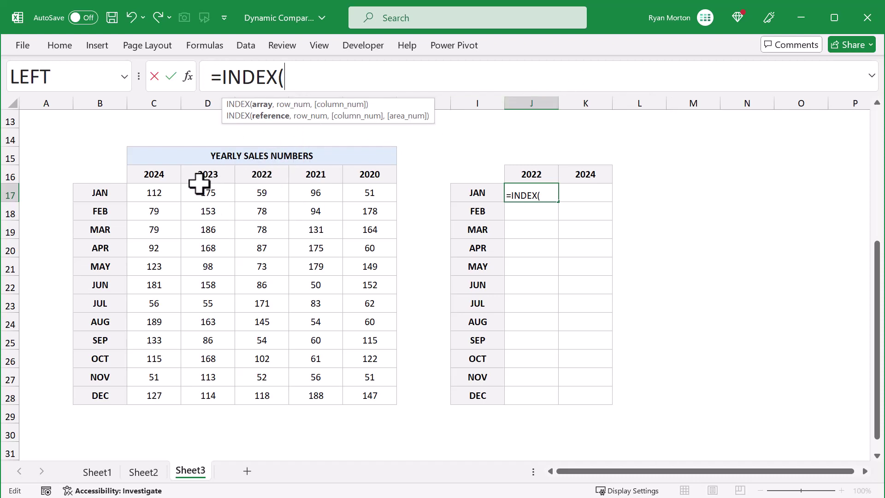
left_click_drag(158, 191, 362, 188)
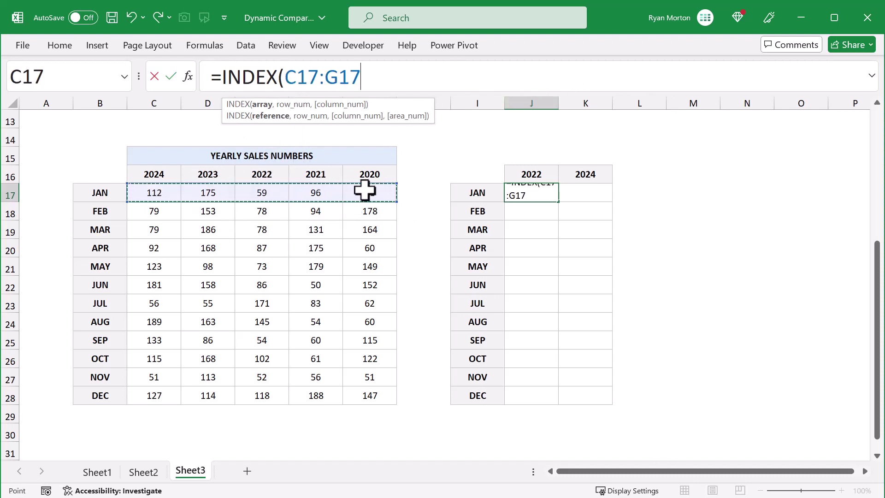
left_click(285, 76)
type("$")
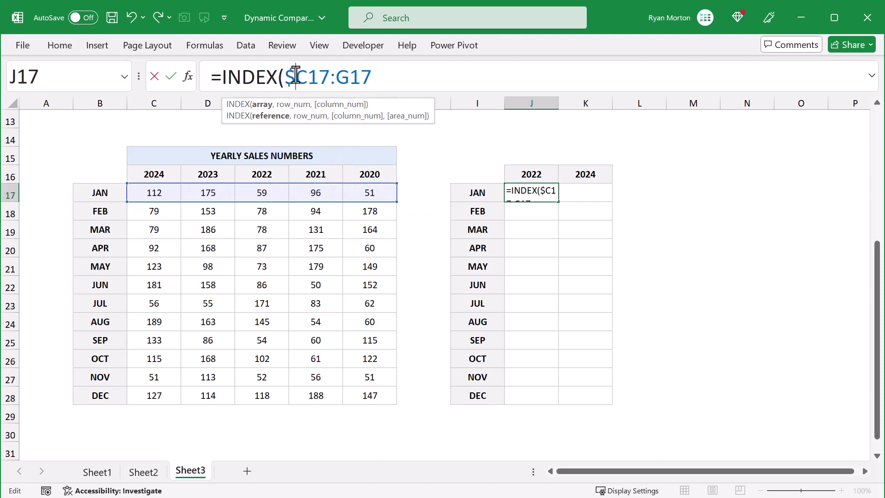
left_click(337, 76)
type("$")
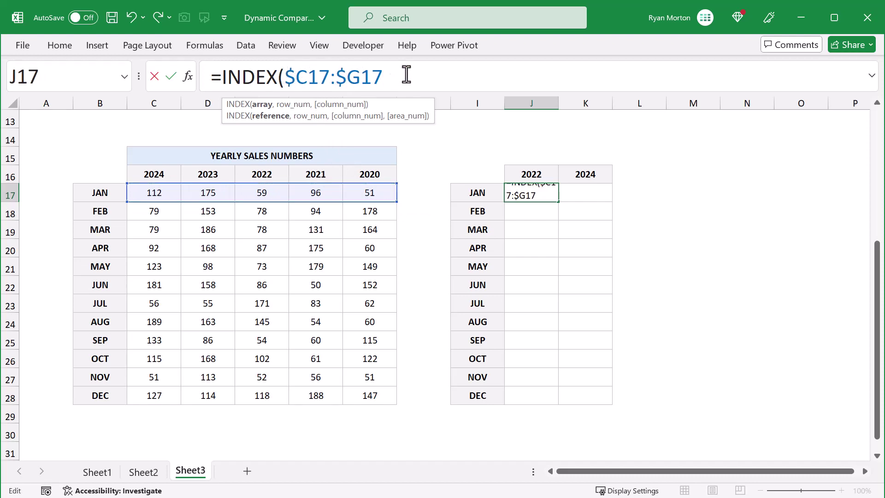
type(",")
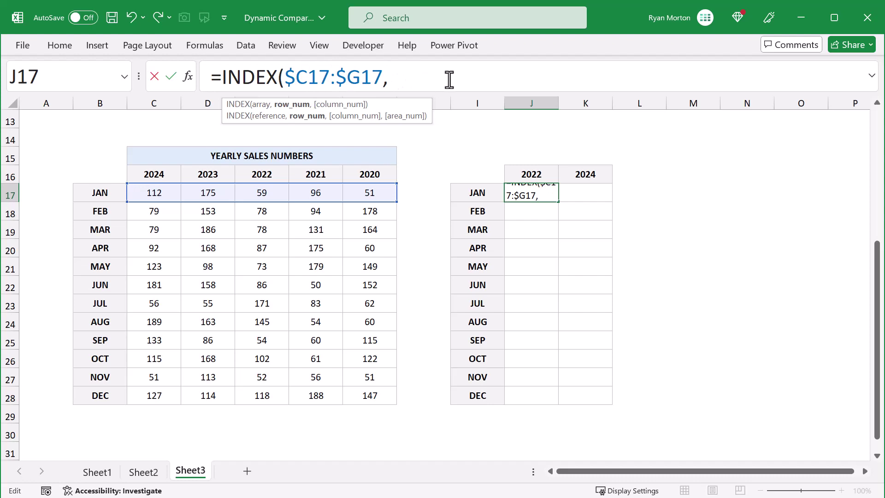
type("1,mat")
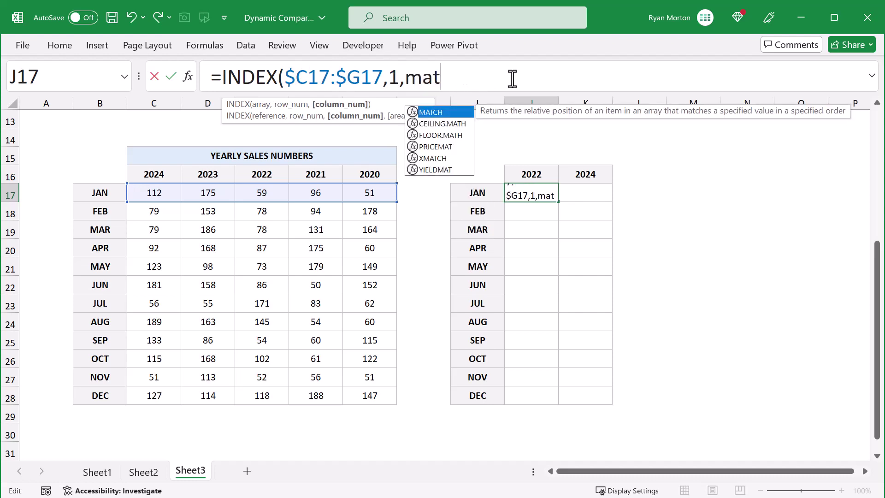
- Finish it with MATCH(J$16,$C$16:$G$16,0) to pick the selected year's column
key("Tab")
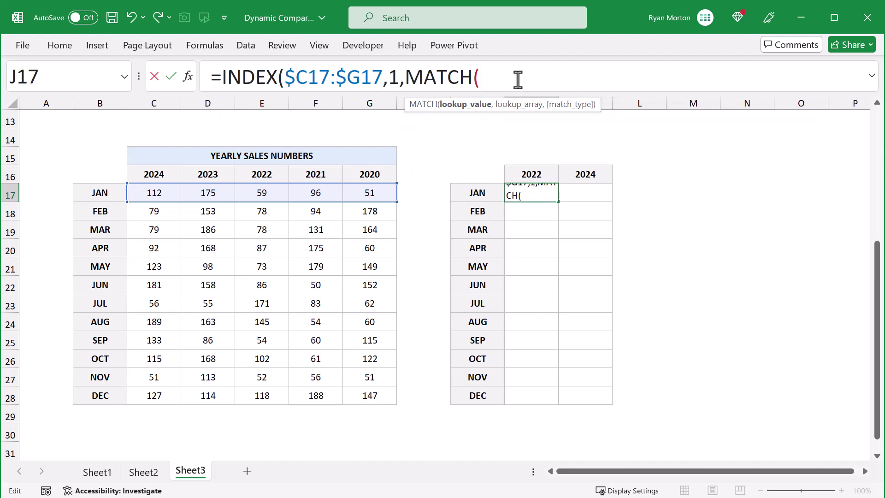
left_click(539, 173)
left_click(486, 78)
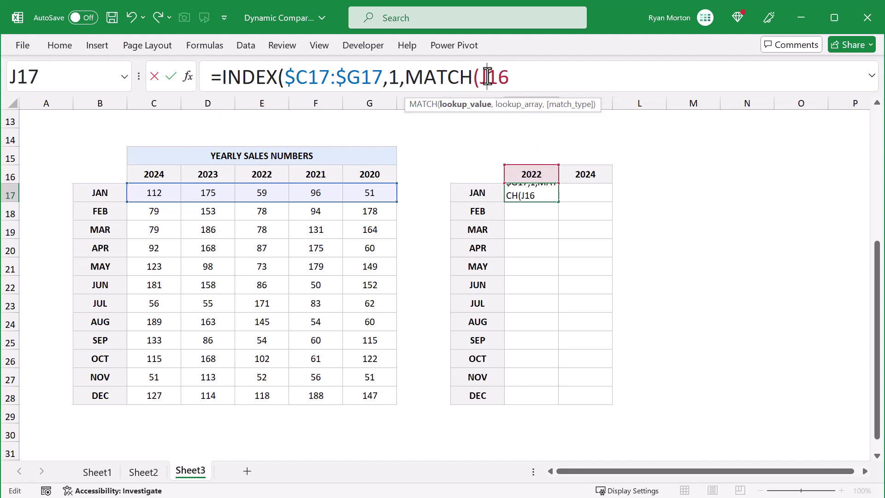
type("$16")
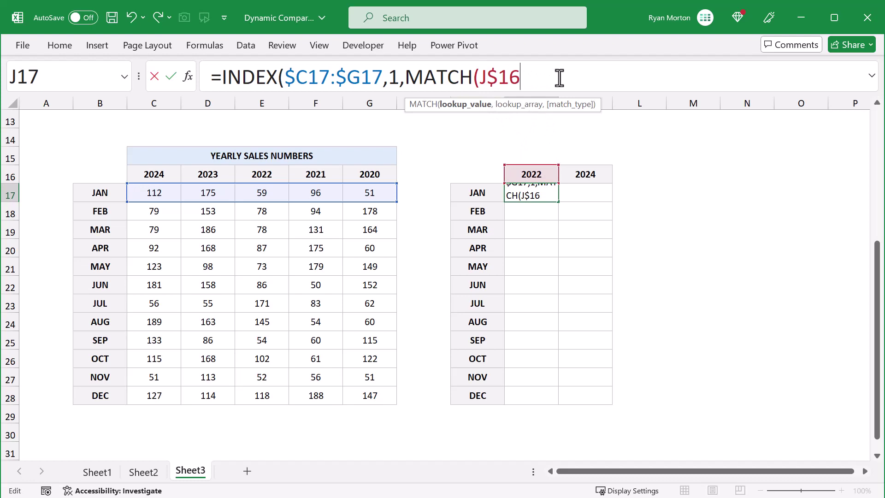
type(",")
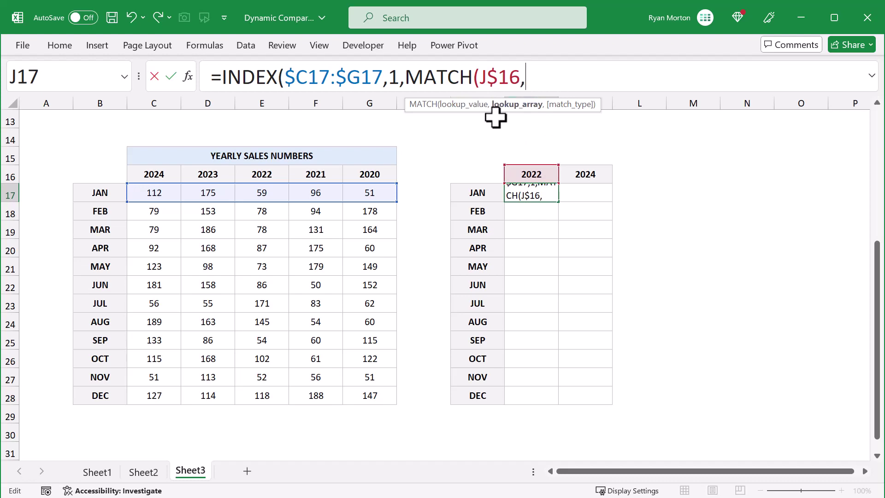
left_click_drag(171, 174, 369, 175)
left_click(529, 77)
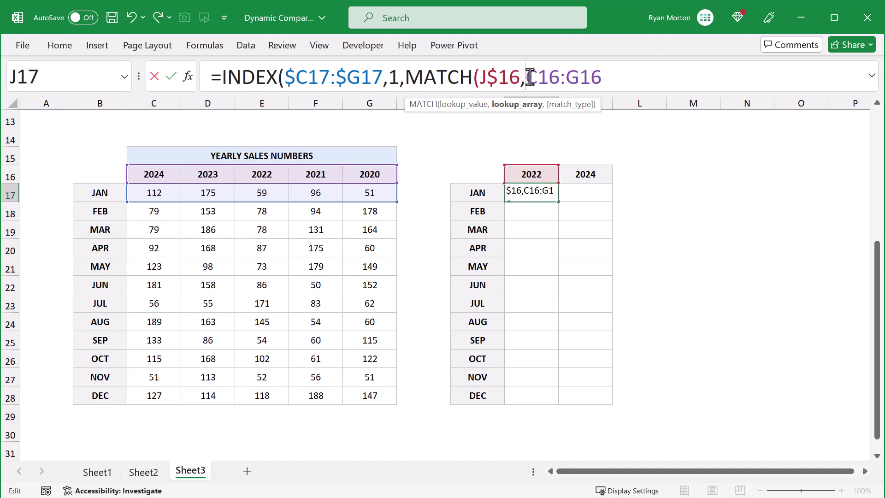
type("$")
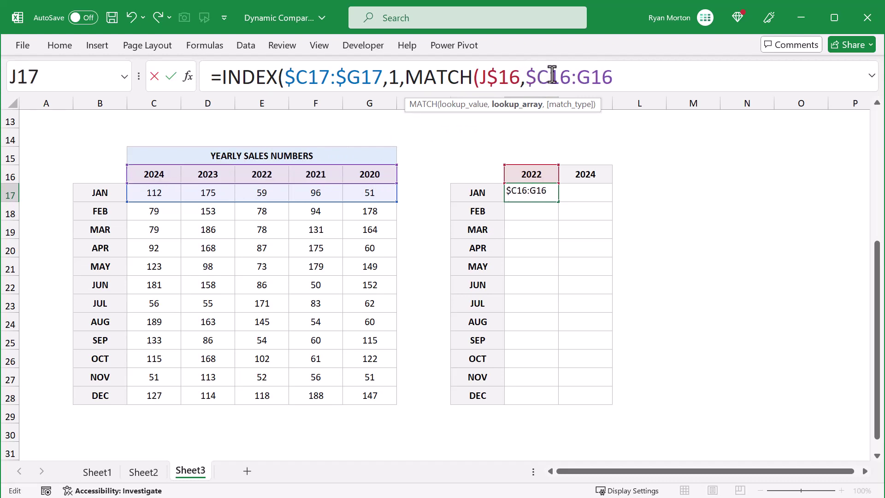
left_click(551, 75)
type("$16:$G")
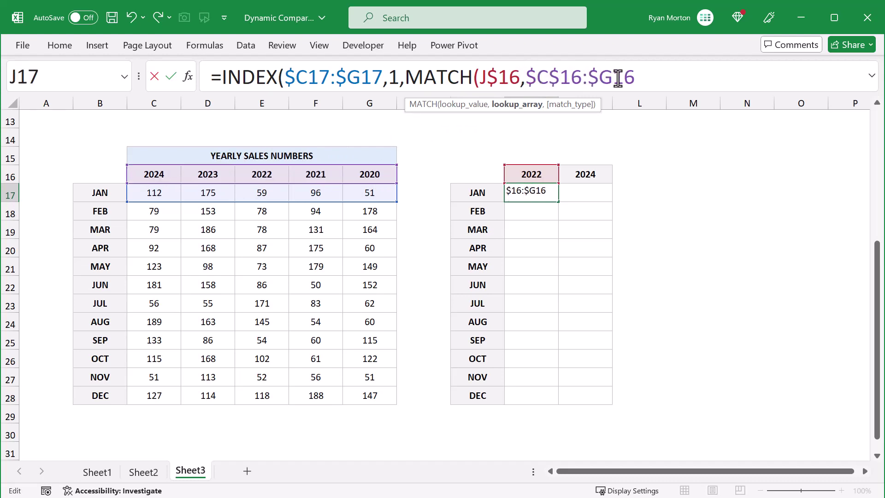
type("$16")
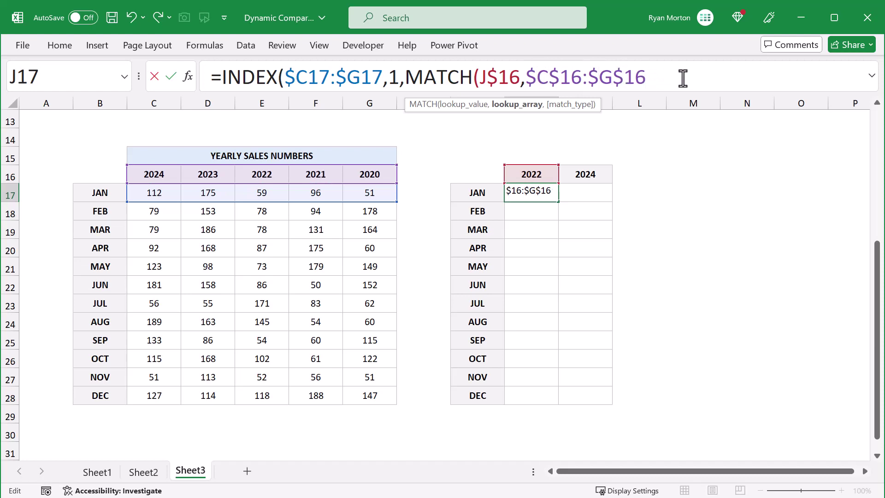
type(",")
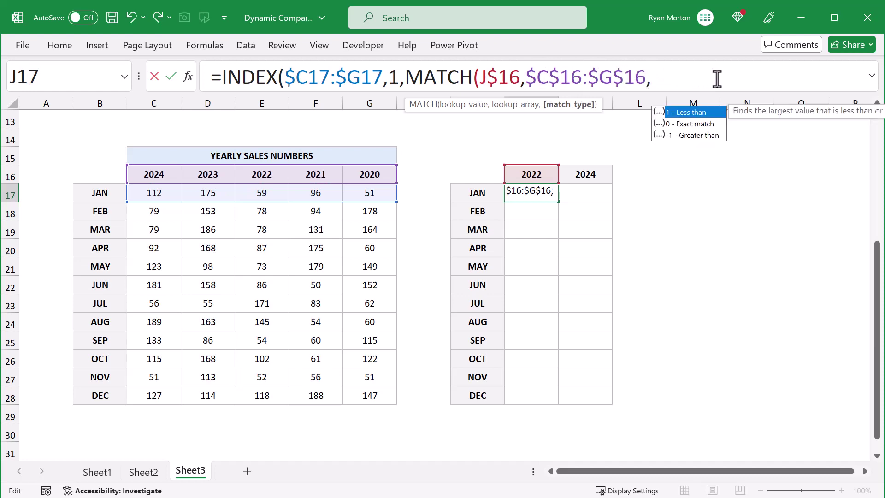
type("0))")
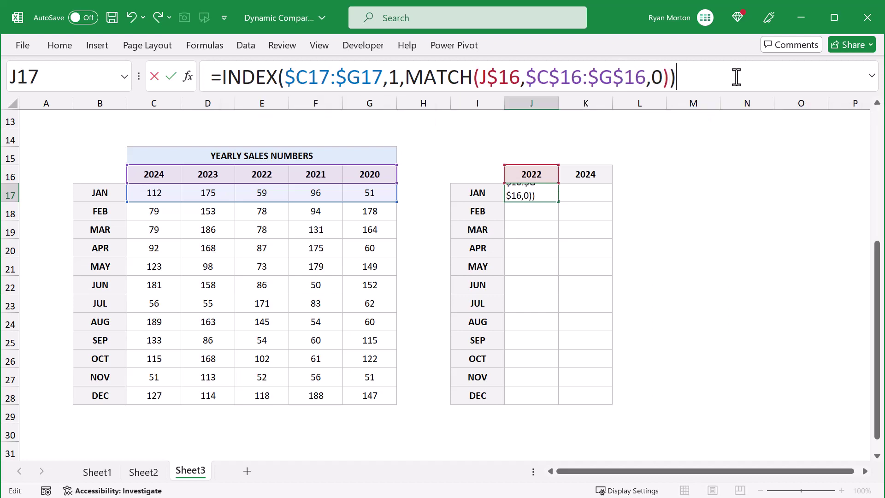
key("Return")
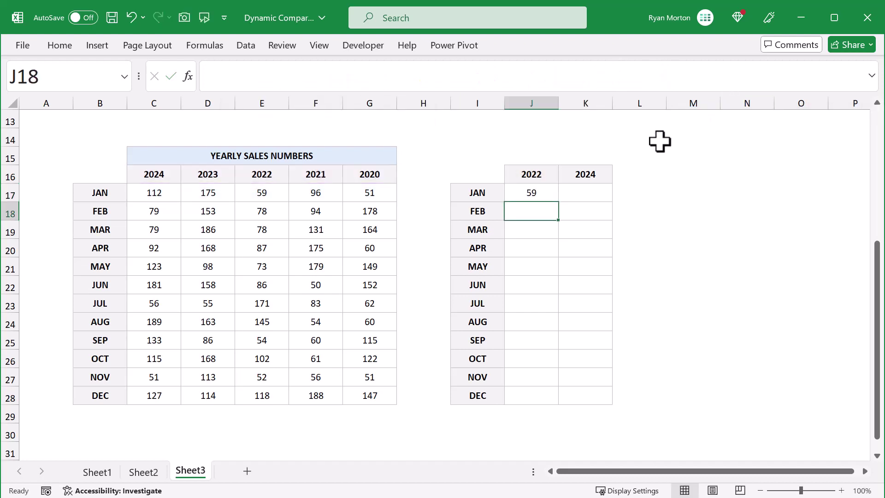
- Fill J17's INDEX/MATCH formula across to K17 and down through row 28
left_click(549, 193)
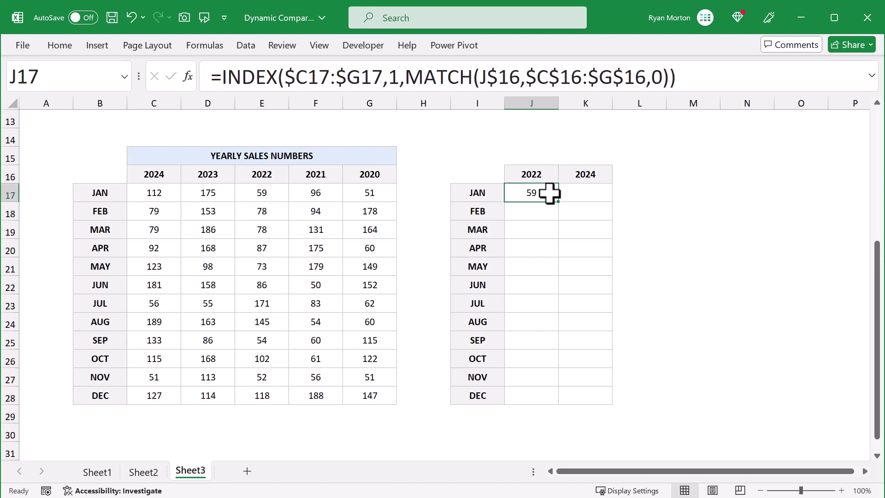
left_click(724, 82)
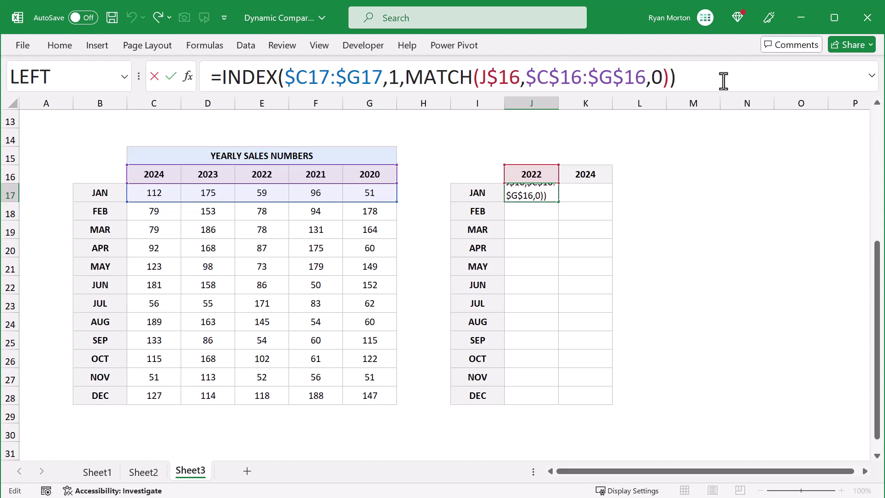
key("Return")
left_click(552, 191)
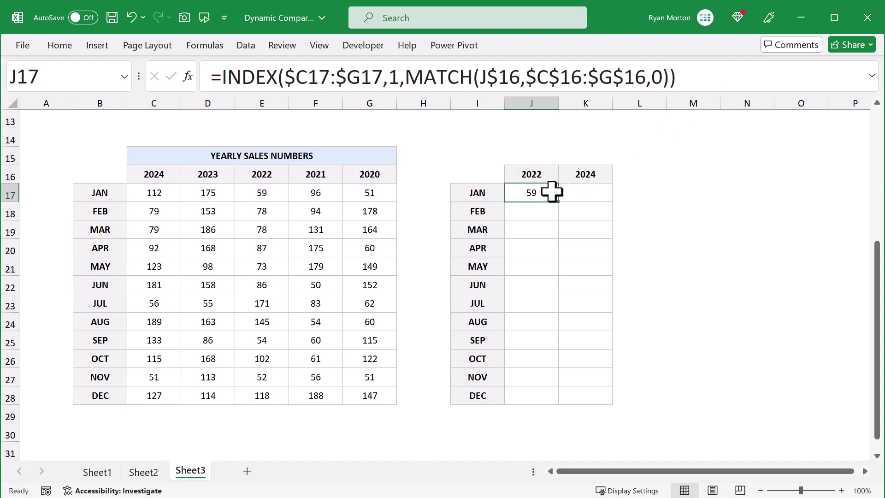
left_click_drag(561, 202, 593, 405)
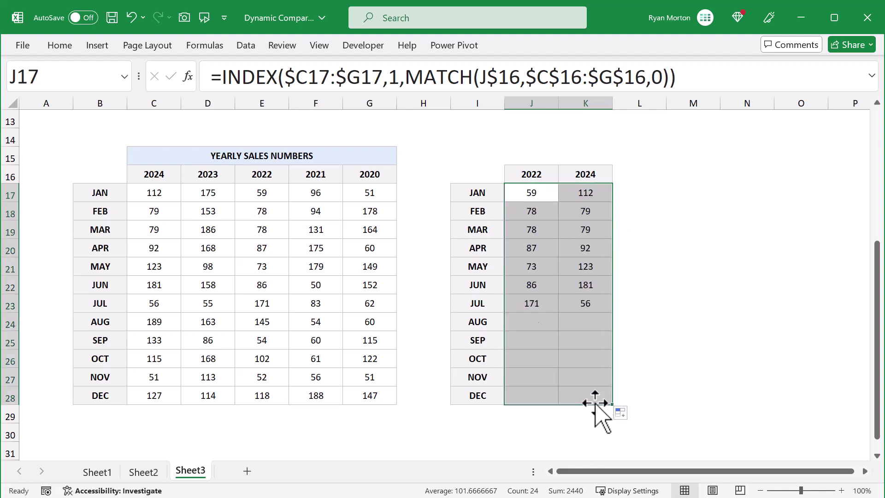
left_click(545, 193)
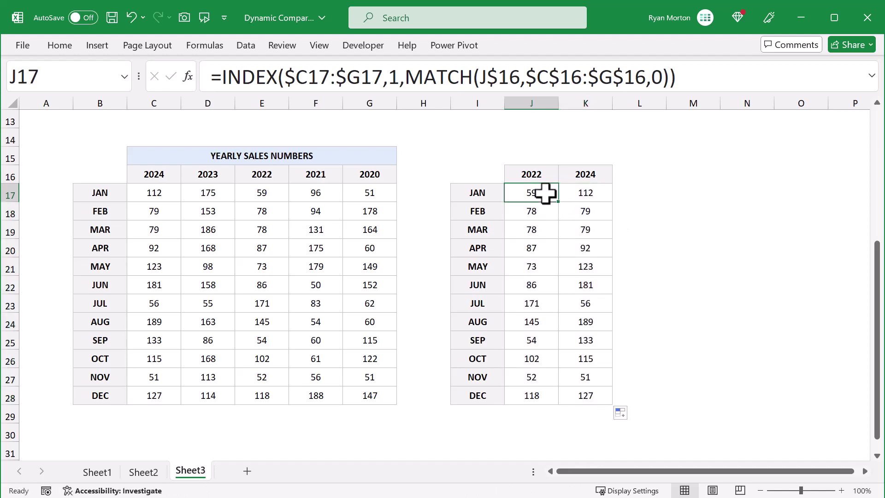
left_click(725, 84)
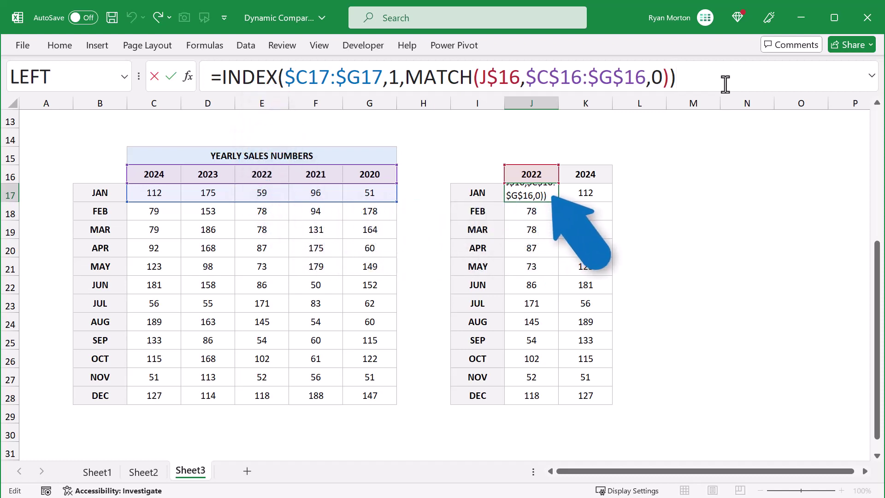
key("Return")
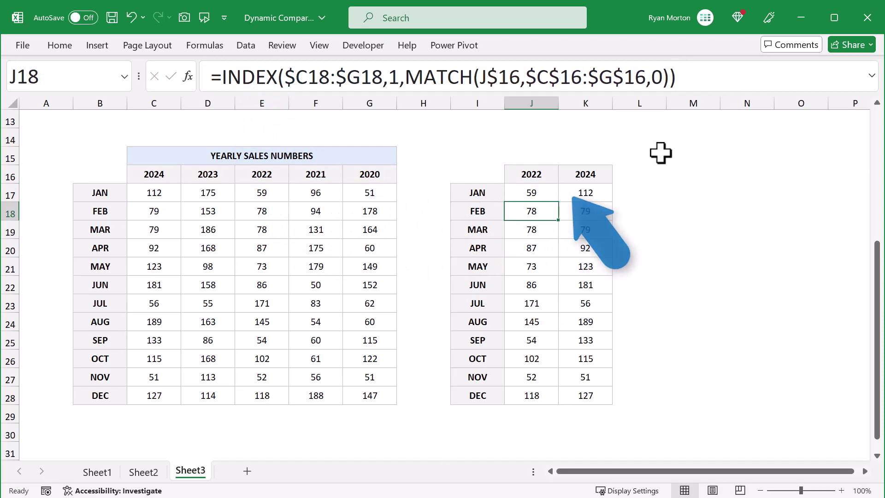
scroll(437, 292, "up", 4)
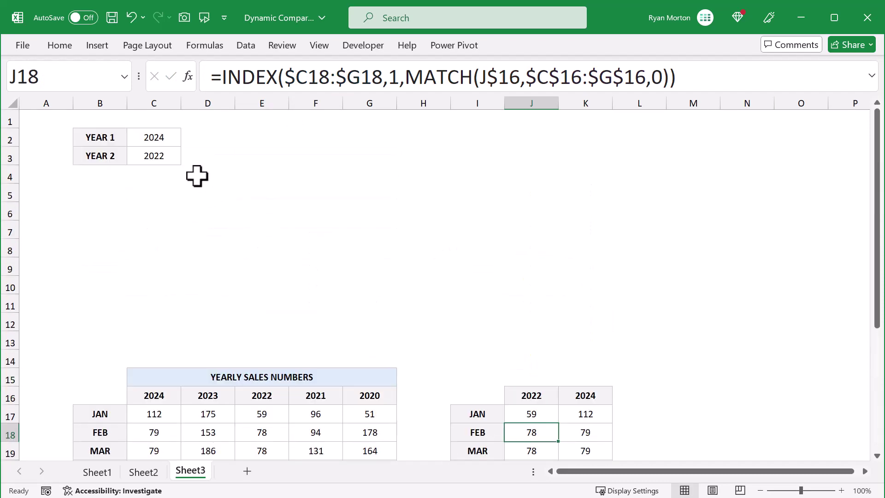
- Switch YEAR 2 to 2023 and select the comparison table I16:K28
left_click(174, 156)
left_click(187, 158)
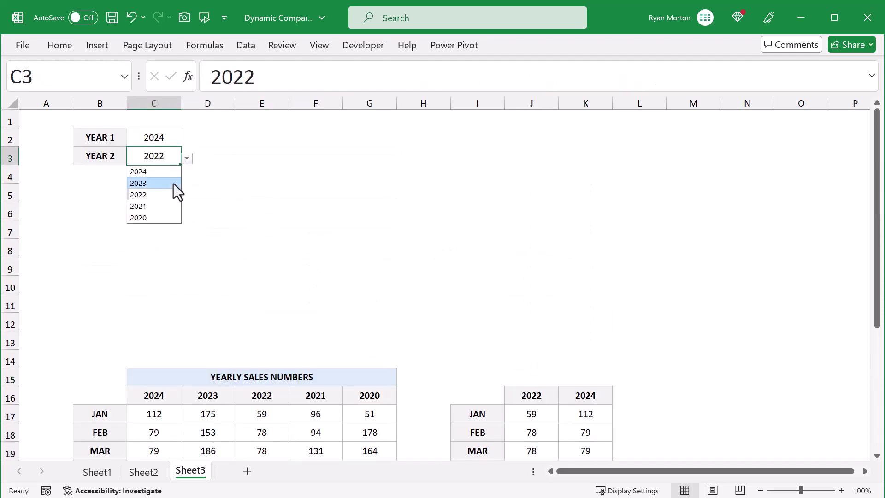
left_click(173, 184)
scroll(464, 313, "down", 3)
scroll(474, 313, "down", 1)
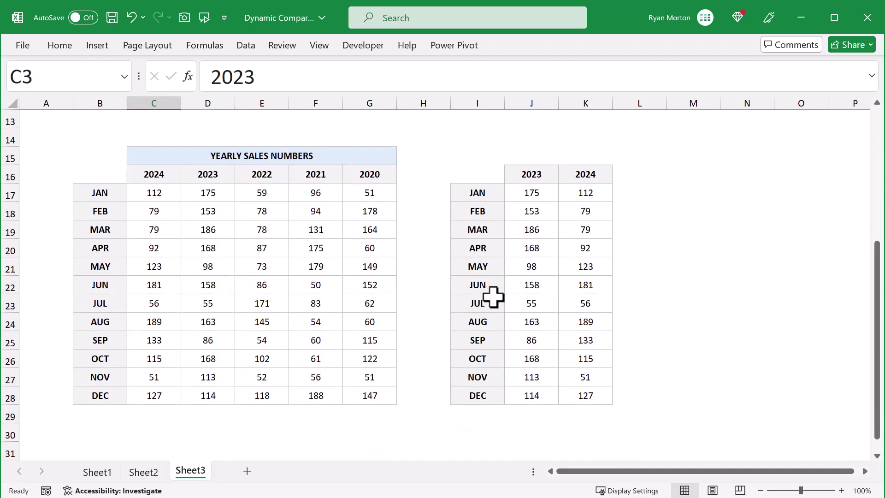
left_click(482, 174)
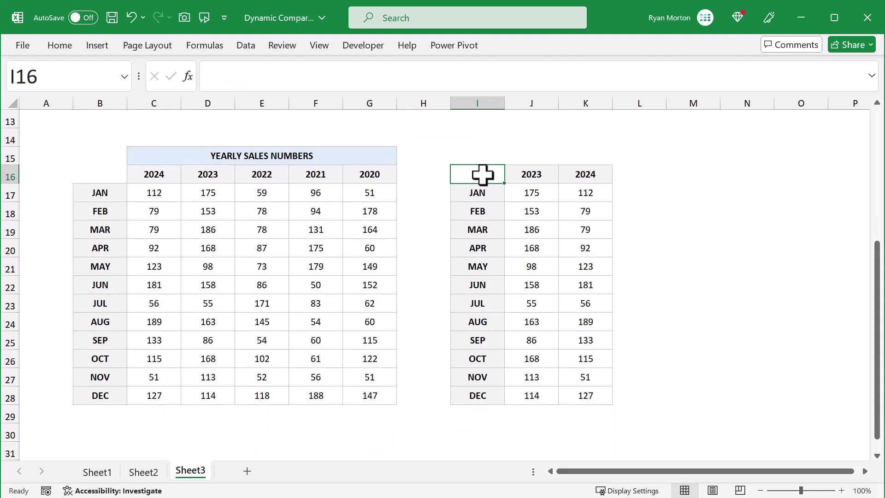
left_click_drag(477, 173, 571, 393)
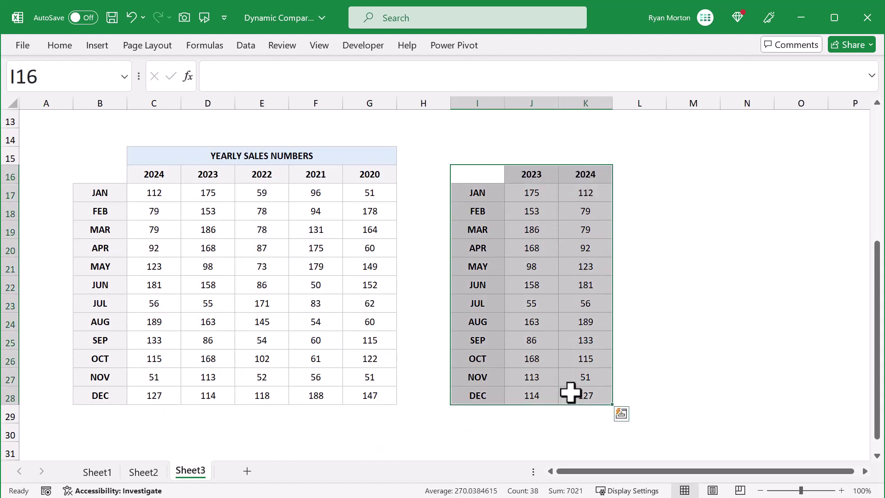
- Insert a 2-D line chart of the comparison table
left_click(97, 46)
left_click(282, 84)
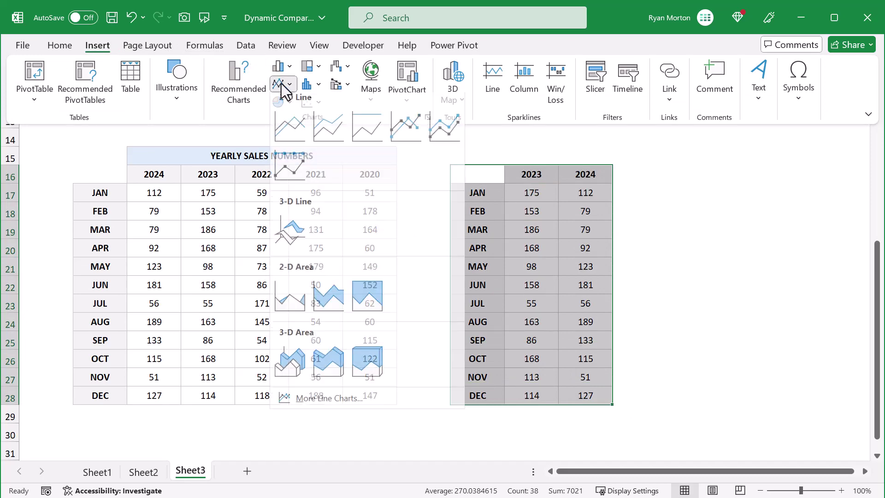
left_click(290, 130)
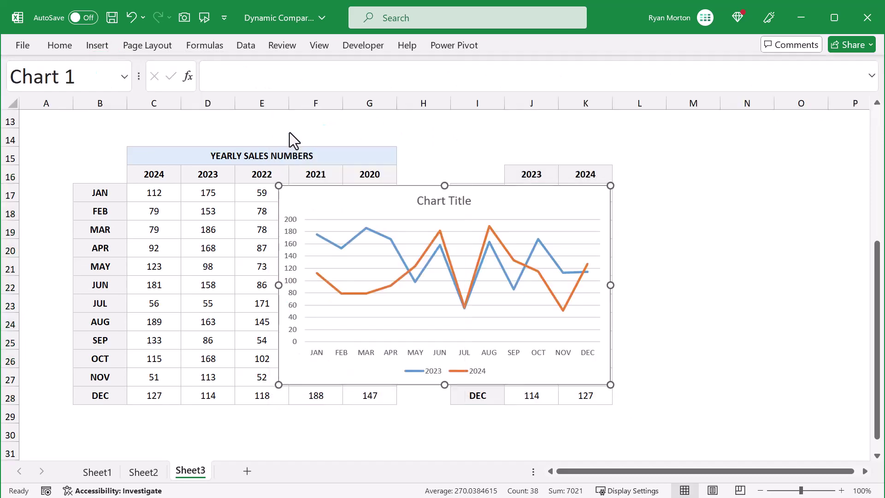
- Move the chart beneath the YEAR selectors and widen it to column K
left_click_drag(341, 208, 249, 151)
scroll(196, 272, "up", 2)
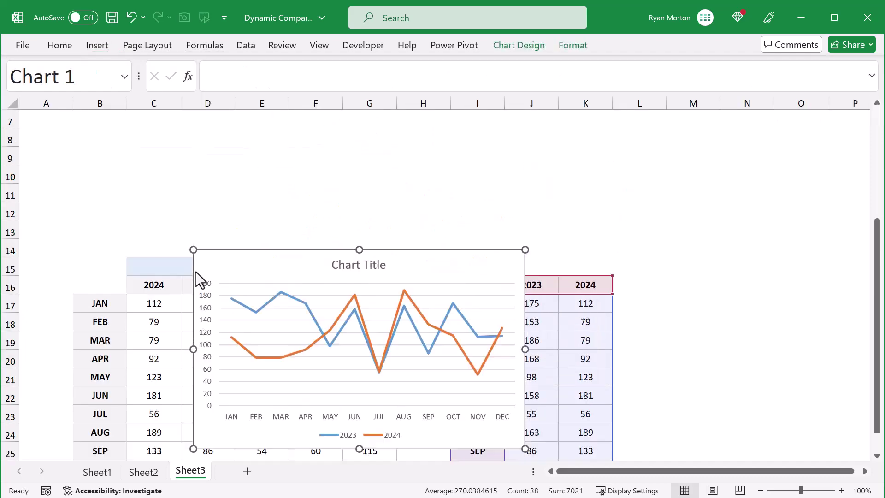
scroll(196, 272, "up", 2)
left_click_drag(272, 375, 145, 204)
left_click_drag(239, 384, 239, 350)
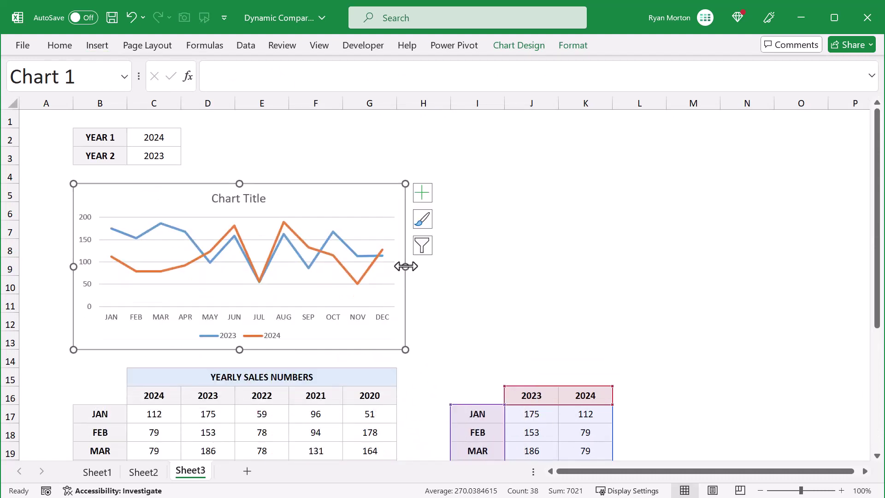
left_click_drag(405, 267, 612, 267)
mouse_move(343, 184)
left_mouse_down()
mouse_move(342, 166)
mouse_move(344, 182)
left_mouse_up()
left_click(357, 154)
left_click(339, 172)
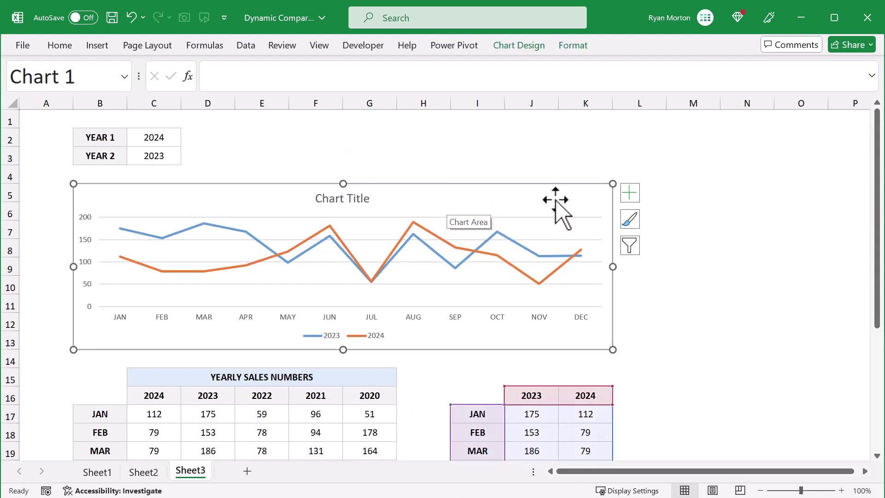
- Remove the chart title and gridlines and move the legend to the top
left_click(630, 194)
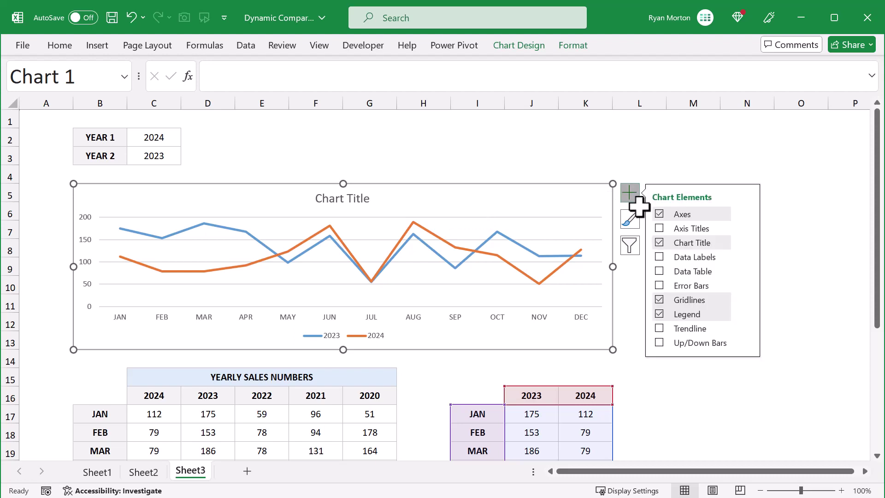
left_click(659, 243)
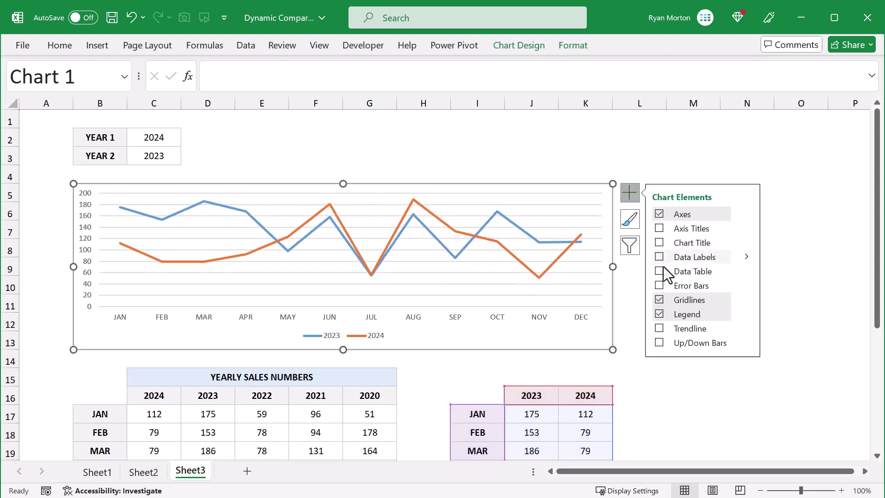
left_click(660, 298)
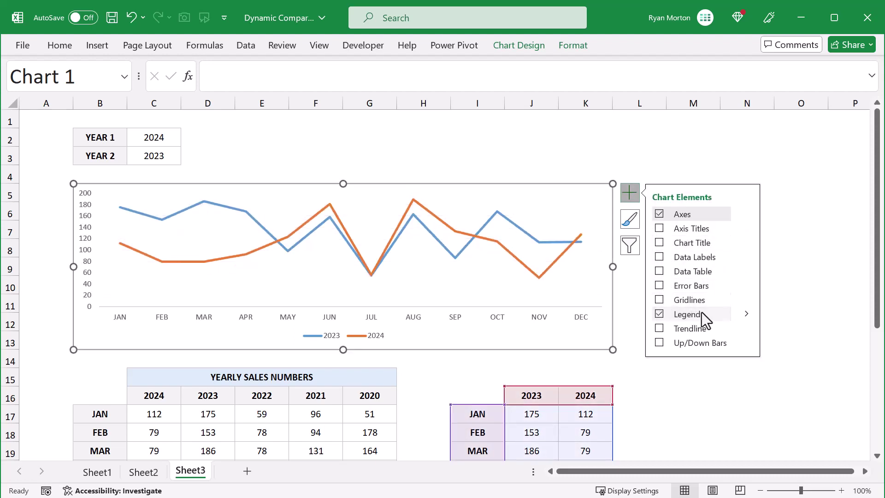
mouse_move(746, 316)
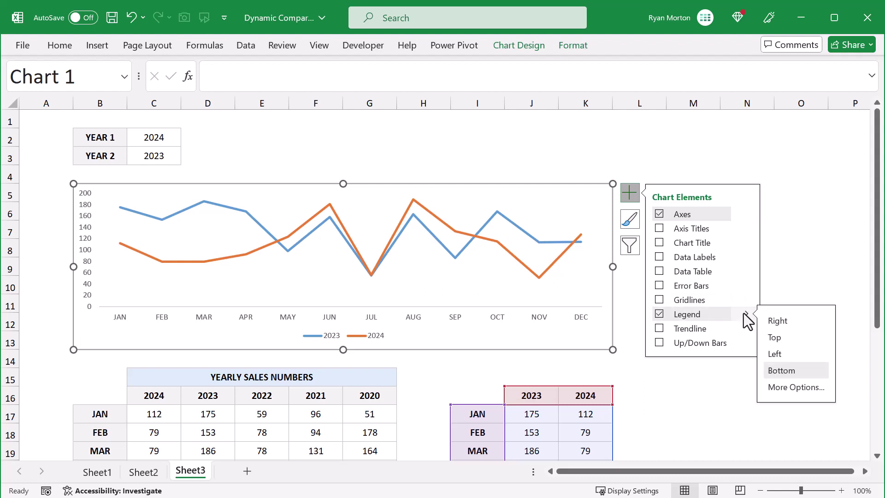
left_click(787, 336)
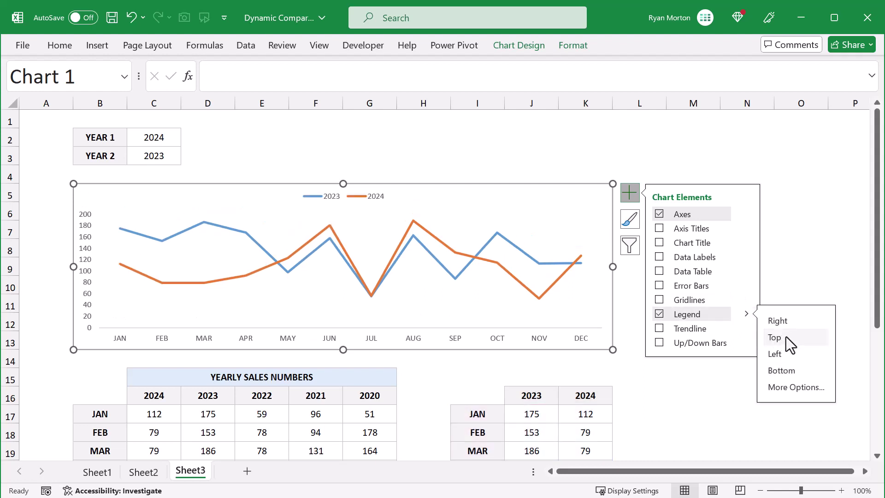
left_click(630, 192)
left_click(85, 240)
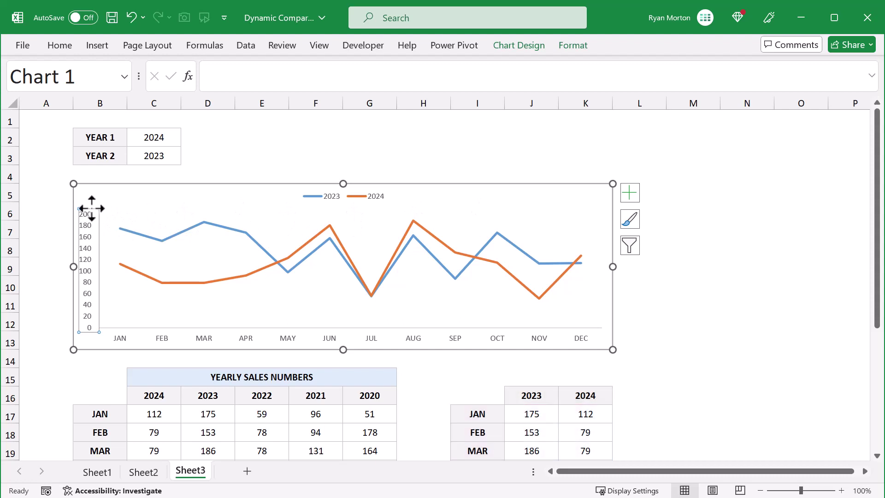
left_click(60, 45)
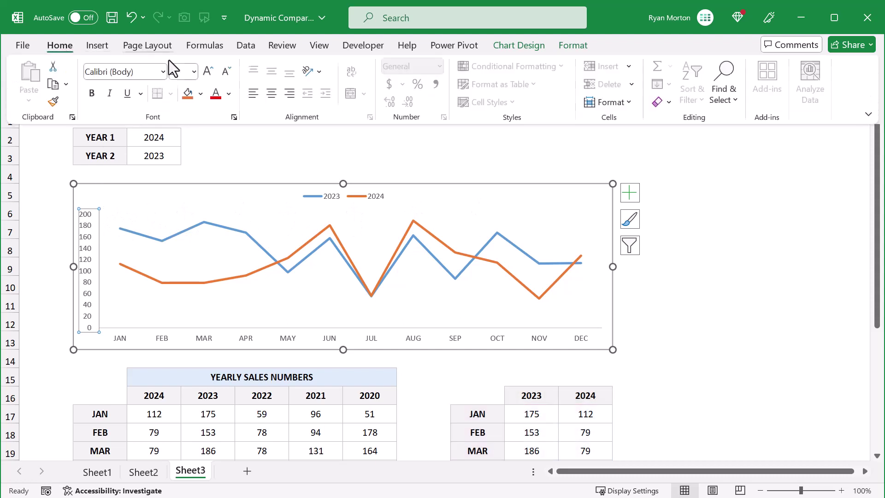
- Set the value axis and month axis labels to font size 12
left_click(195, 71)
left_click(184, 164)
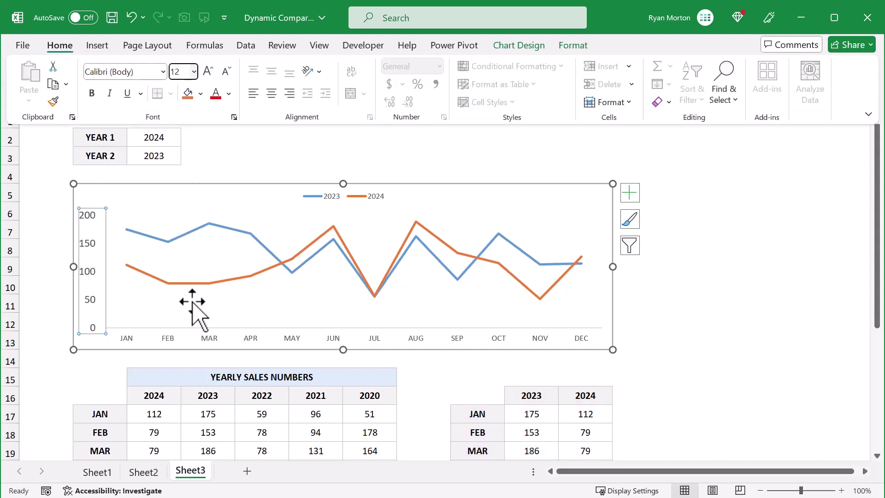
left_click(171, 336)
left_click(167, 338)
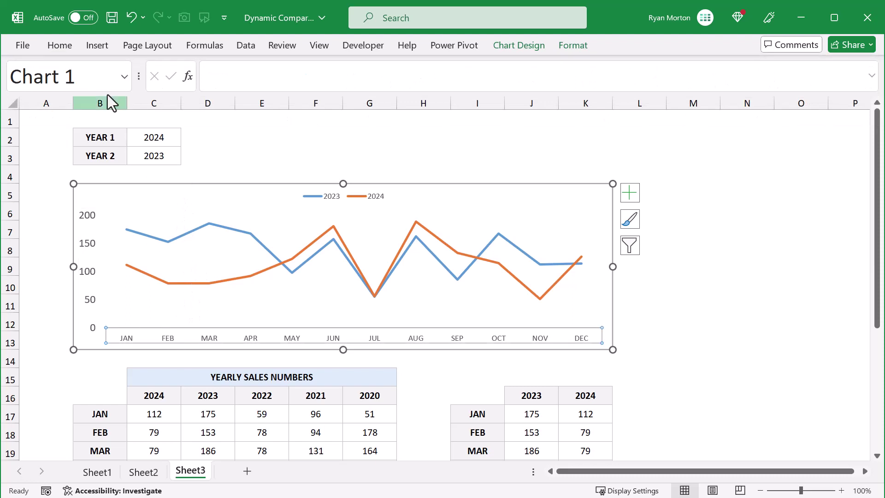
left_click(66, 49)
left_click(193, 72)
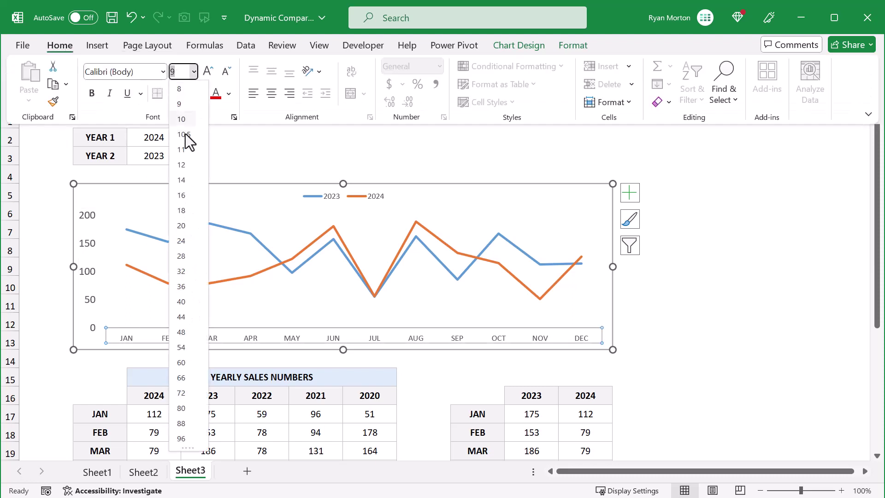
left_click(184, 165)
- Set the chart legend text to font size 12
left_click(334, 202)
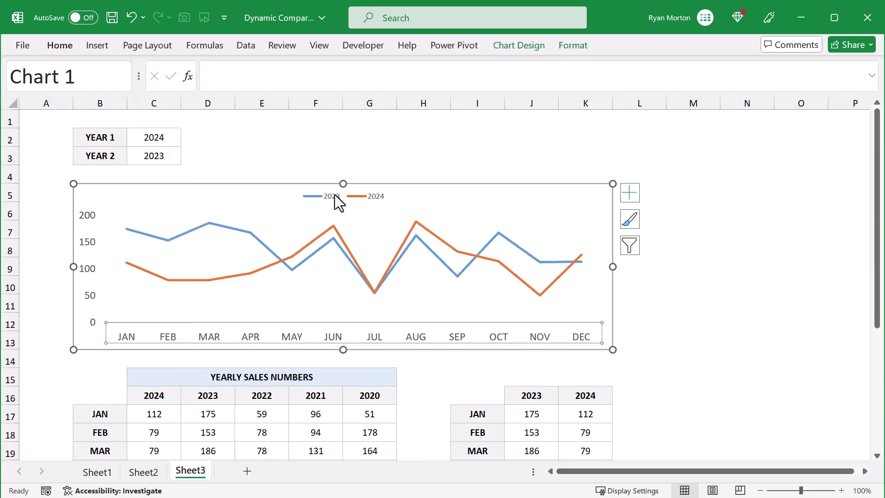
left_click(65, 44)
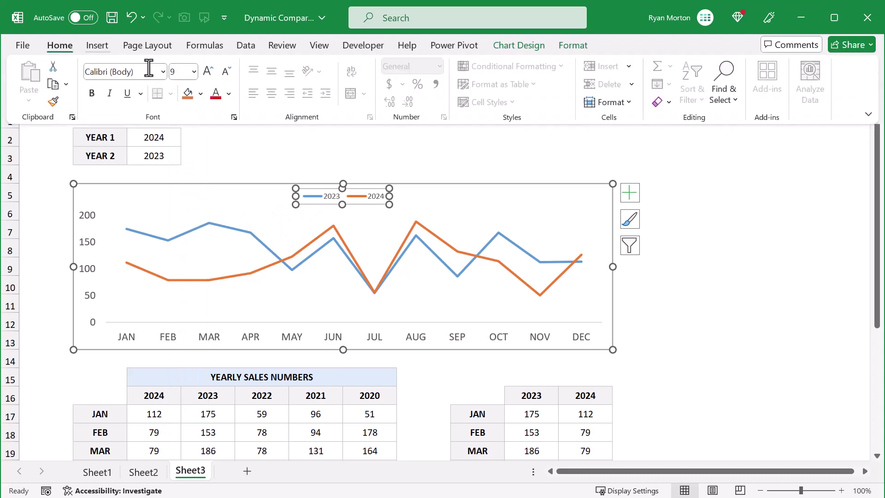
left_click(194, 72)
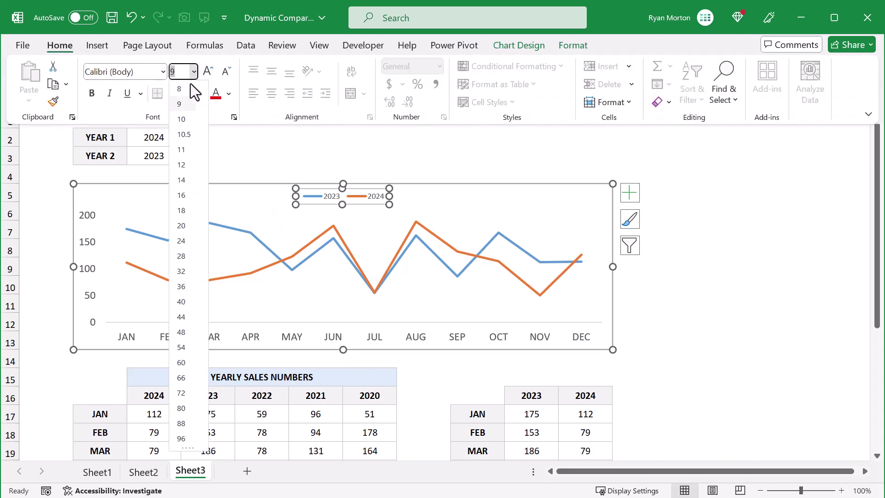
left_click(187, 165)
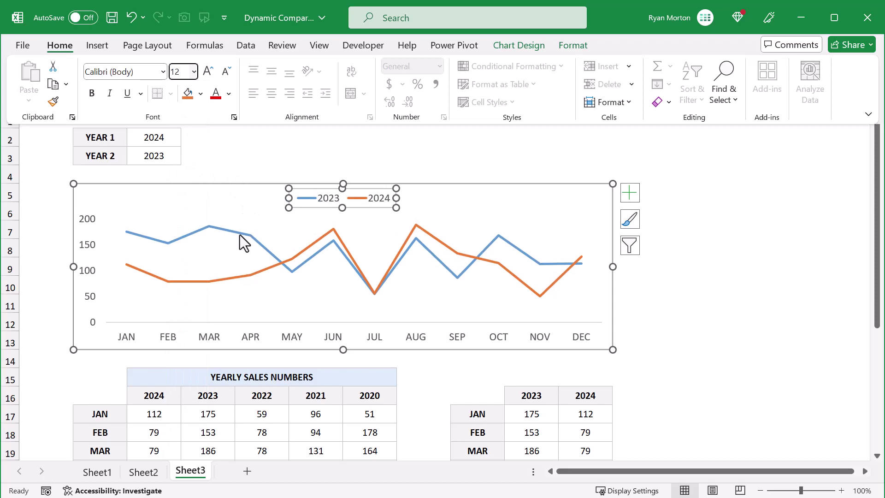
left_click(248, 276)
- Color the 2024 series line purple from Standard Colors in Format Data Series
right_click(247, 275)
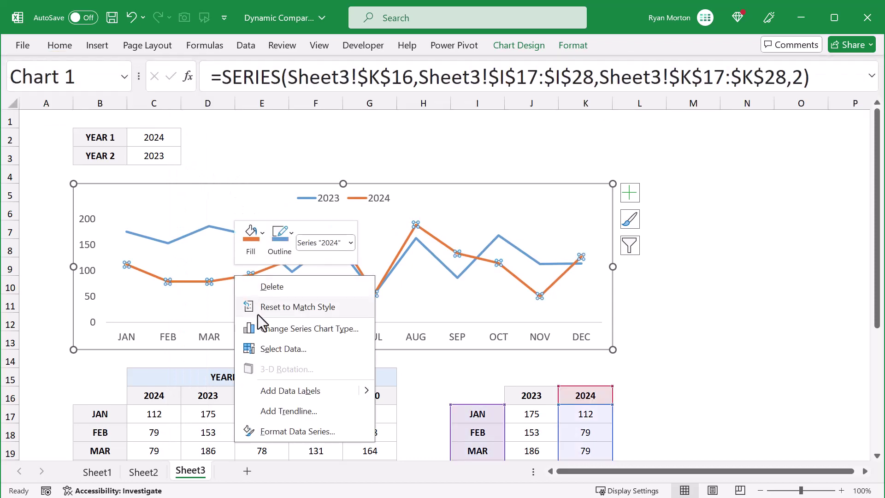
left_click(308, 430)
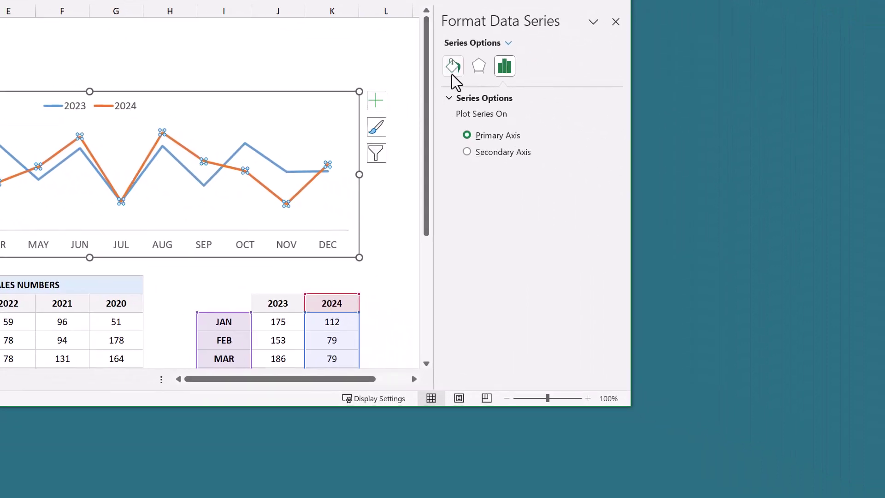
left_click(454, 68)
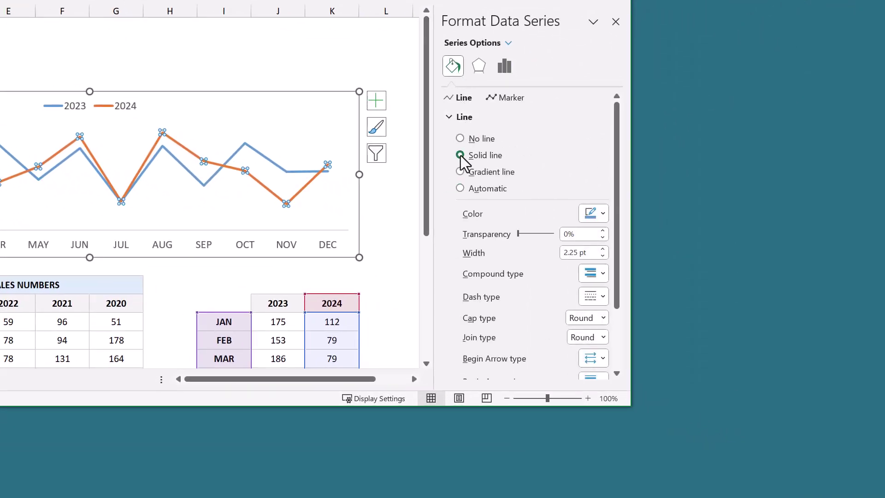
left_click(591, 212)
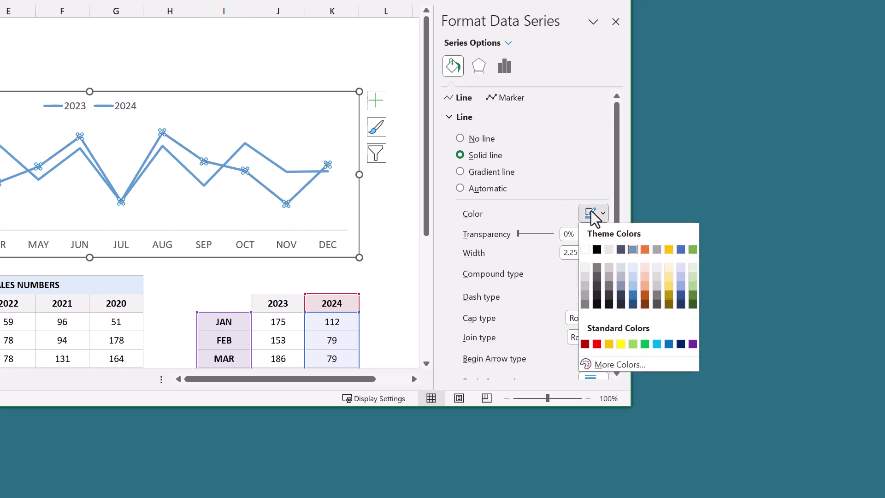
left_click(692, 344)
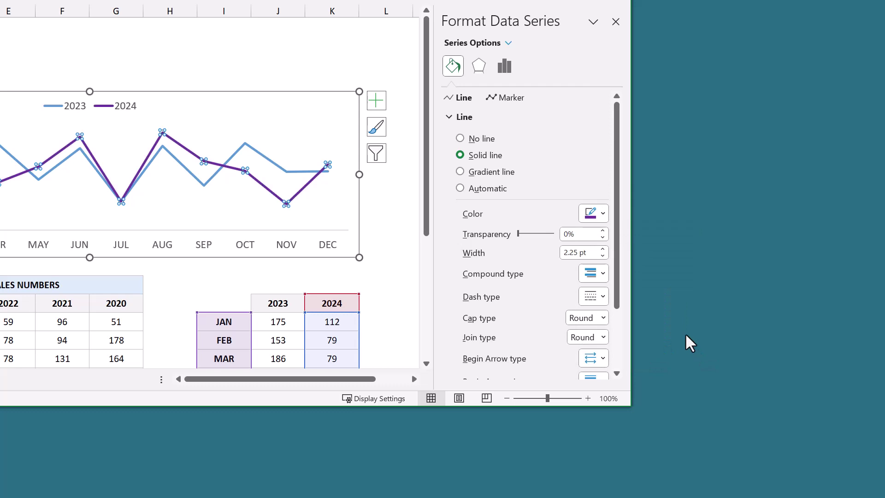
left_click(499, 99)
- Give the 2024 line built-in circle markers, size 8, with white fill
left_click(471, 119)
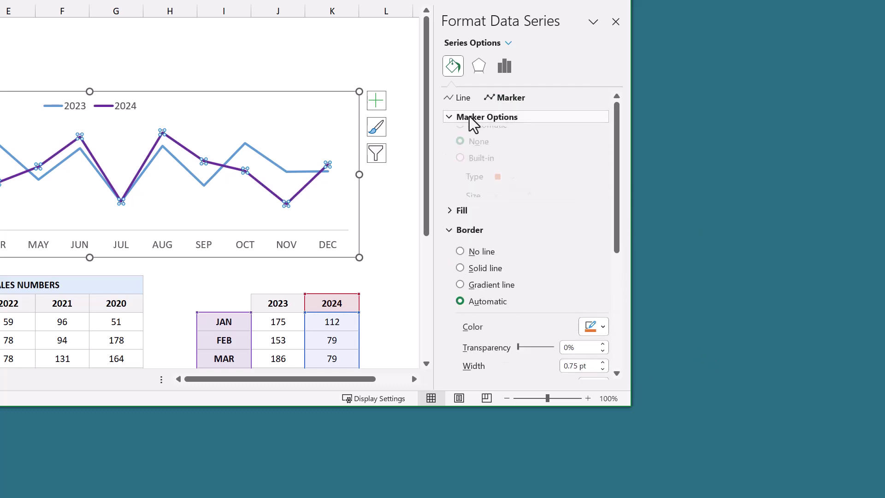
left_click(463, 169)
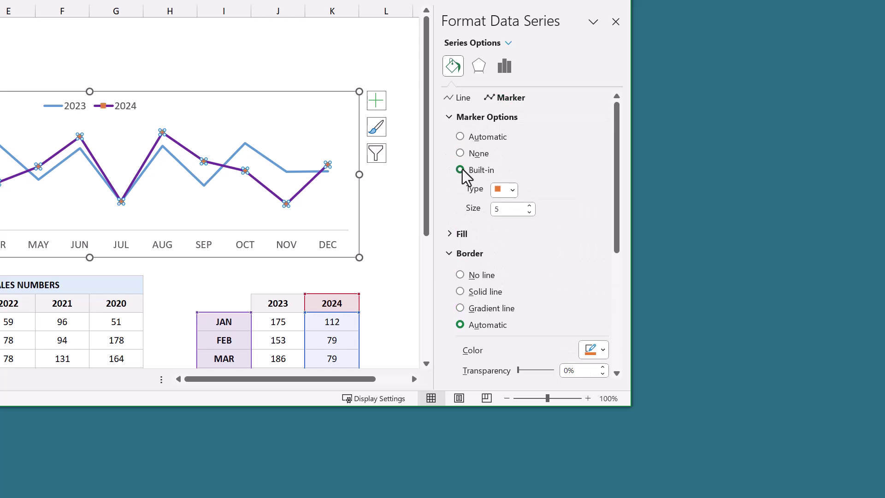
left_click(513, 190)
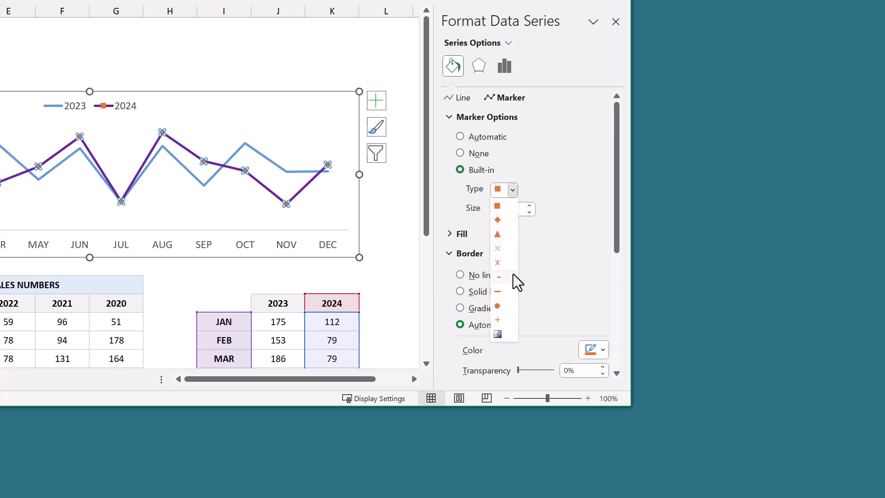
left_click(502, 306)
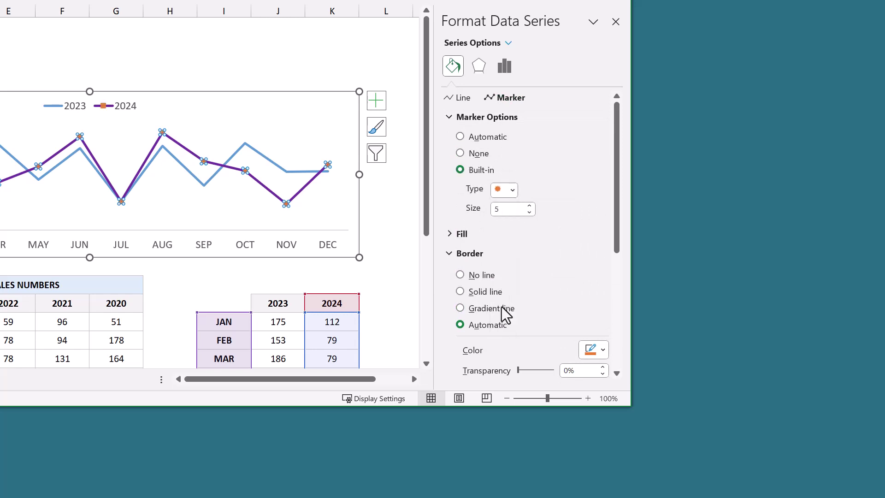
left_click(530, 204)
left_click(530, 204)
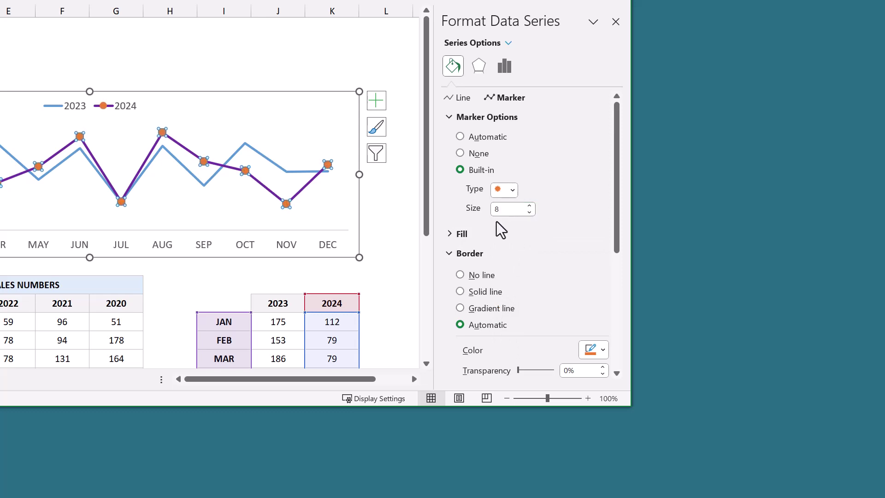
left_click(459, 234)
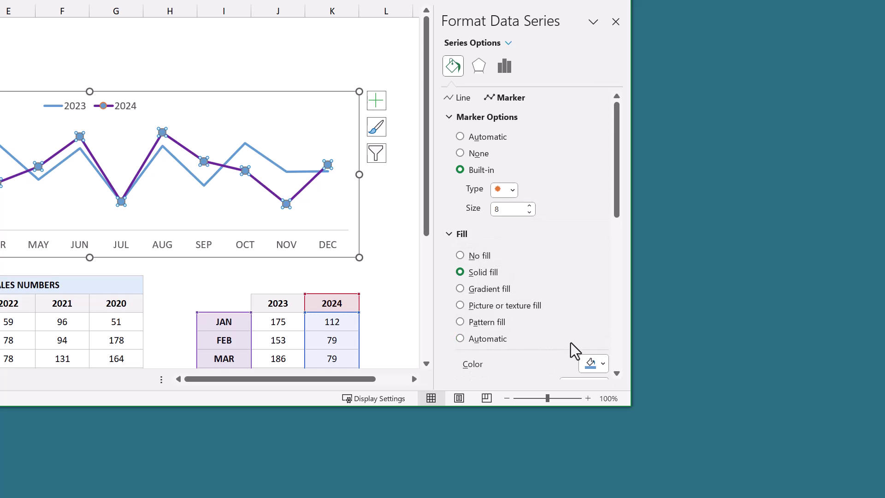
left_click(593, 364)
left_click(590, 396)
- Make the 2024 marker outlines purple at 2 pt width
scroll(558, 316, "down", 1)
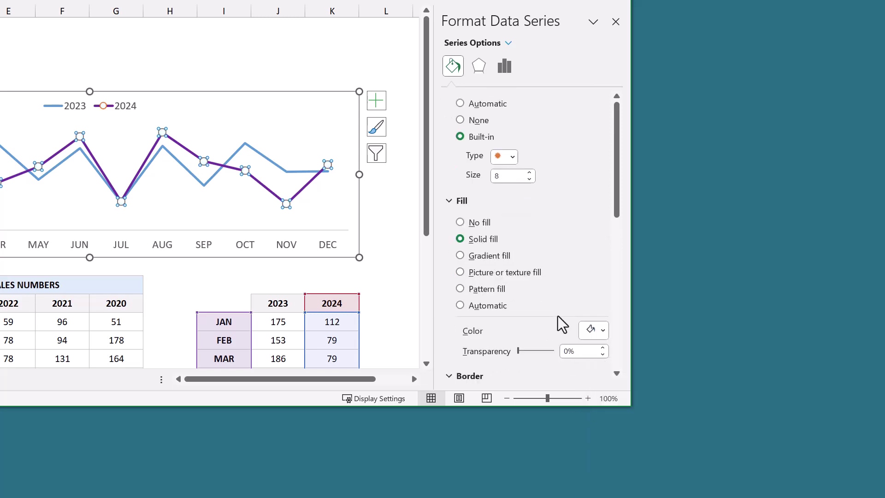
scroll(557, 316, "down", 3)
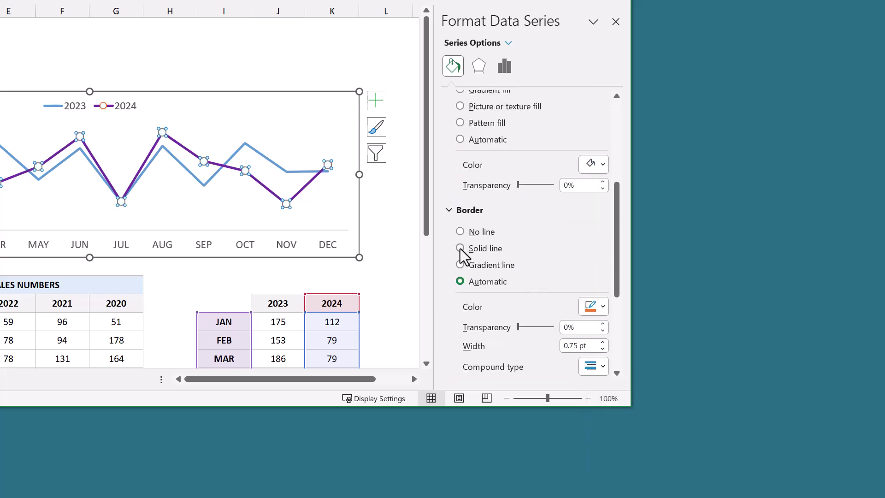
left_click(601, 308)
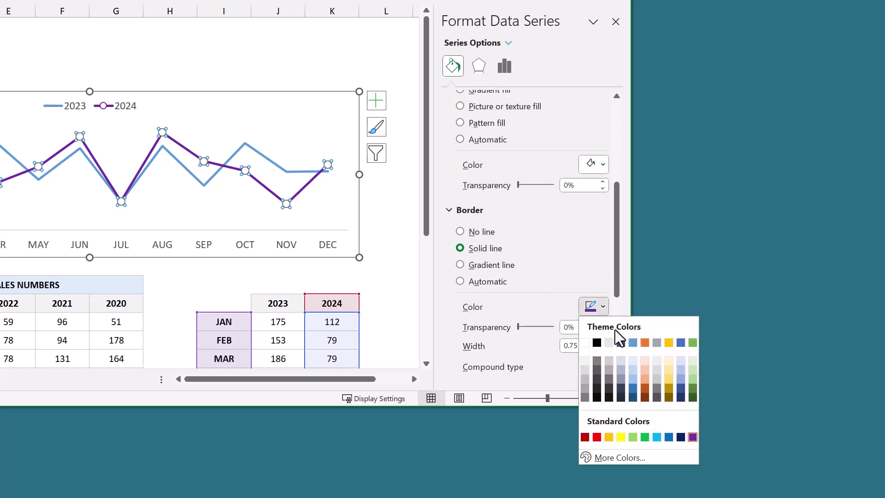
left_click(693, 437)
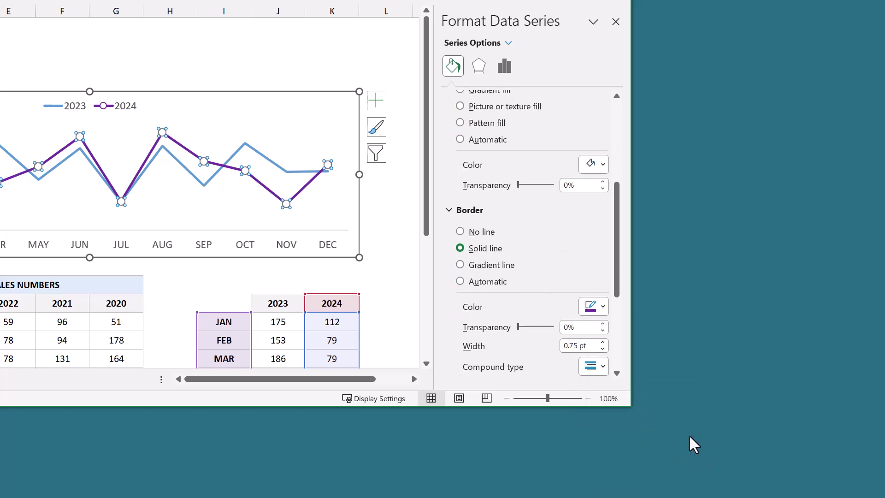
left_click(603, 343)
left_click(602, 343)
left_click(603, 343)
left_click(603, 342)
left_click(603, 342)
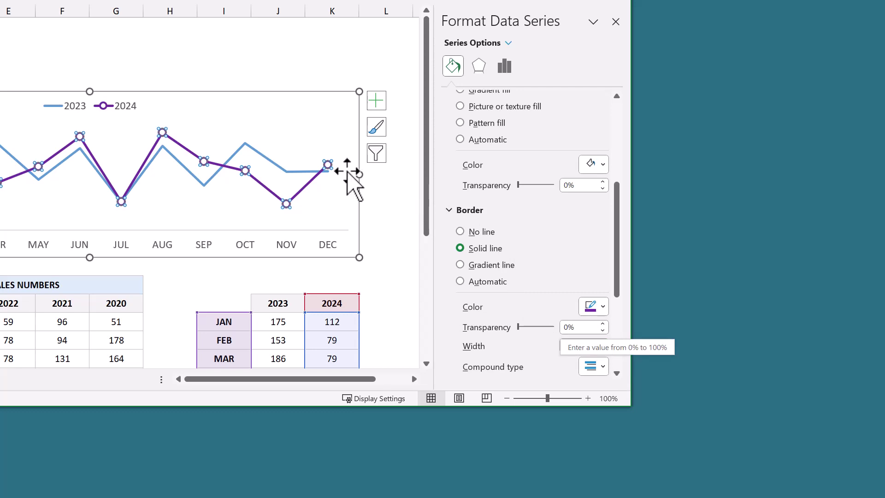
left_click(272, 162)
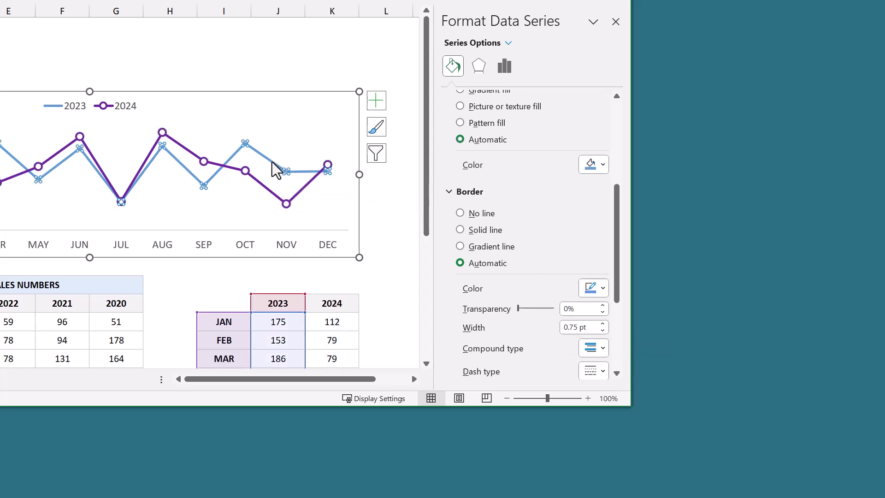
- Give the 2023 line a solid stroke at 75% transparency
scroll(547, 192, "up", 6)
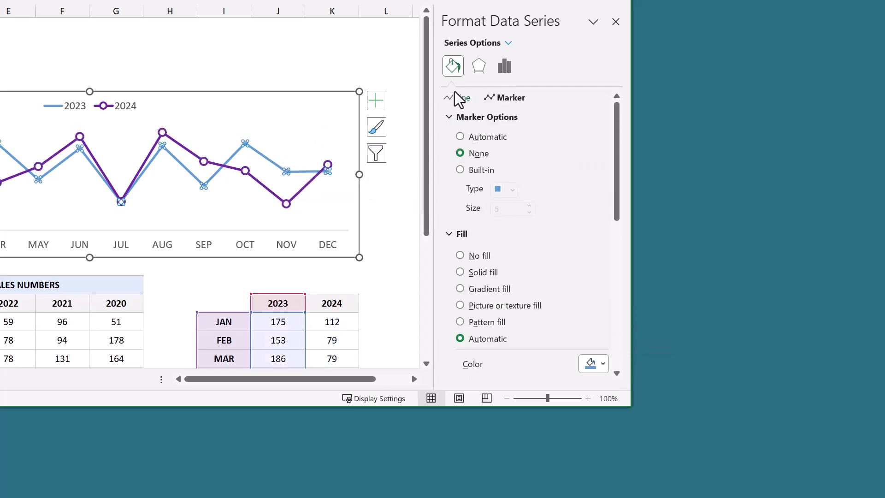
left_click(458, 98)
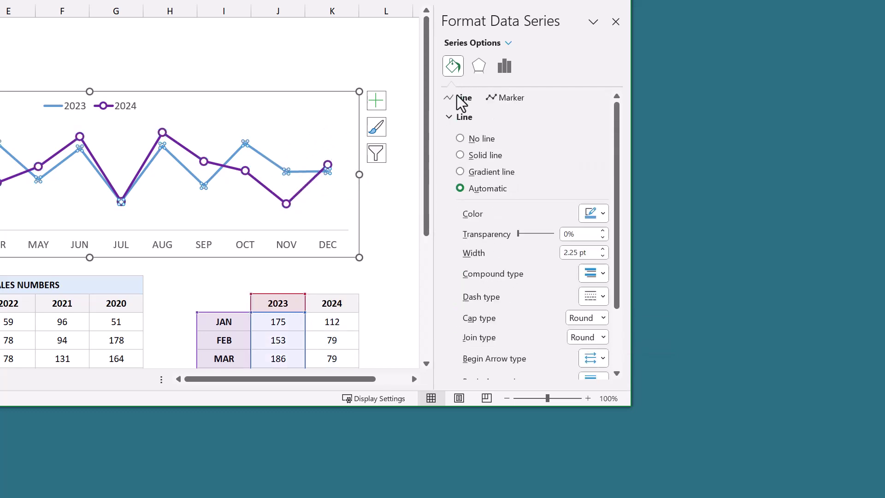
left_click(460, 156)
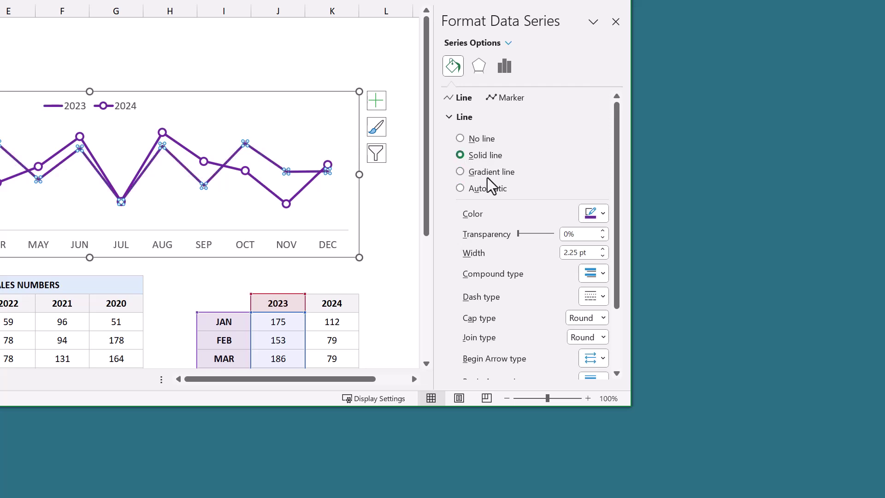
left_click(594, 214)
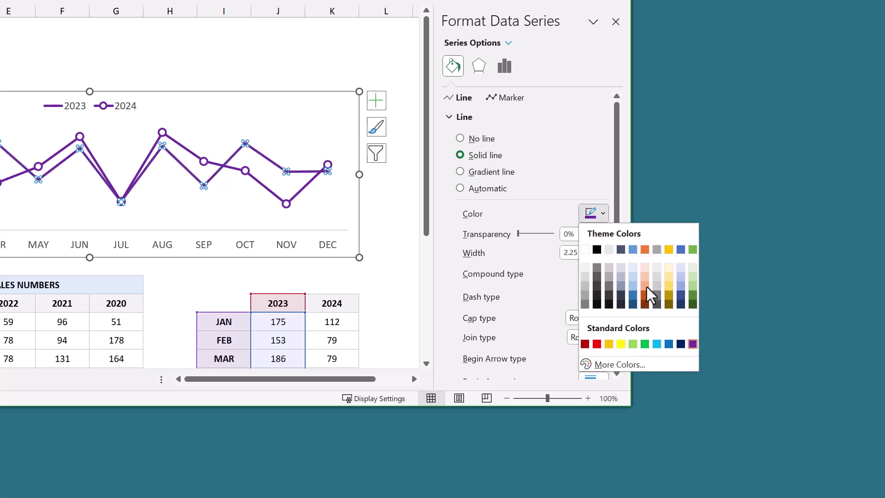
left_click(600, 216)
left_click(584, 236)
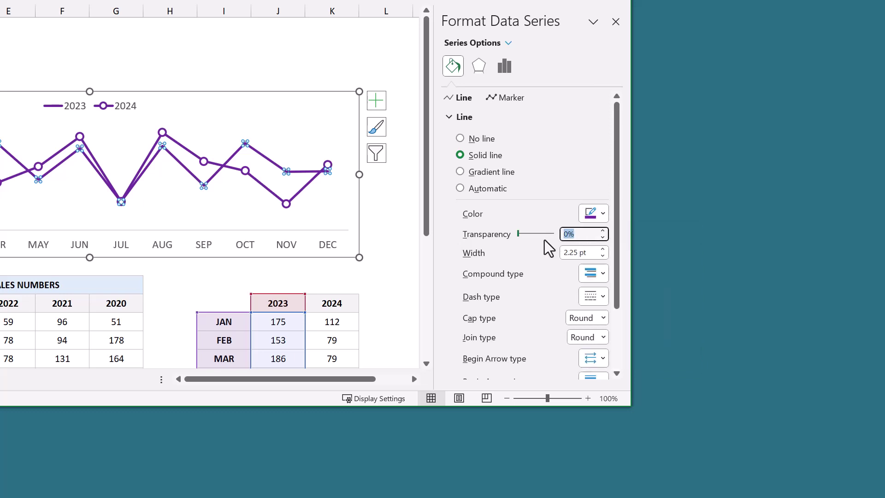
type("75")
key("Return")
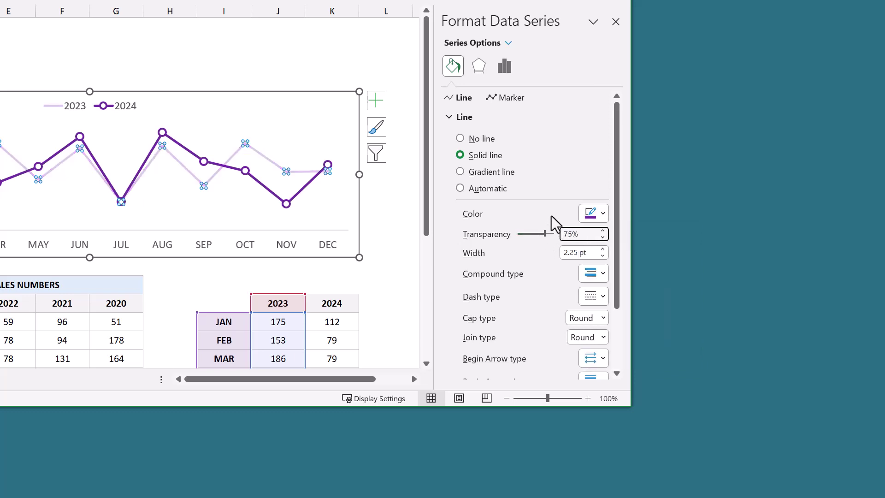
- Give the 2023 line built-in circle markers, size 8, with solid white fill
left_click(509, 98)
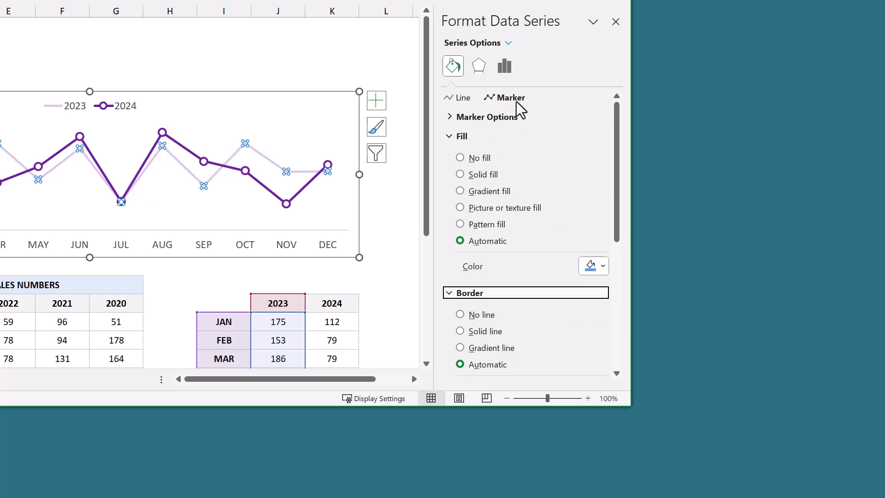
left_click(490, 119)
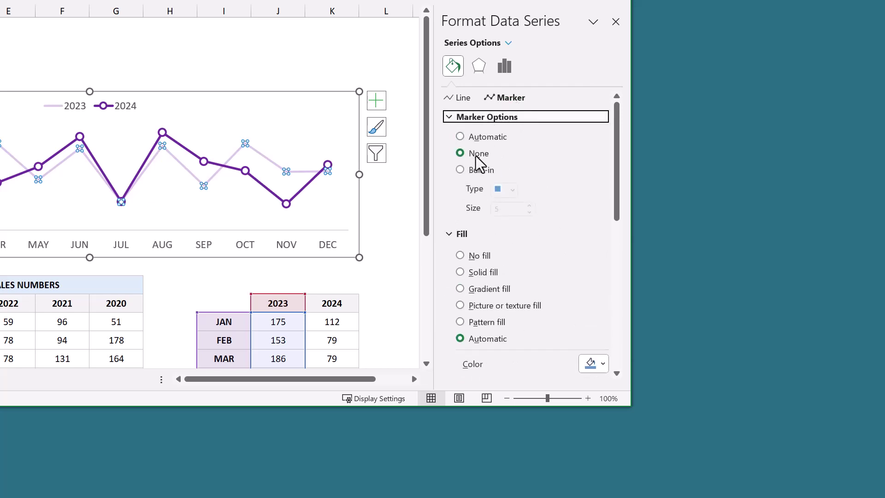
left_click(460, 170)
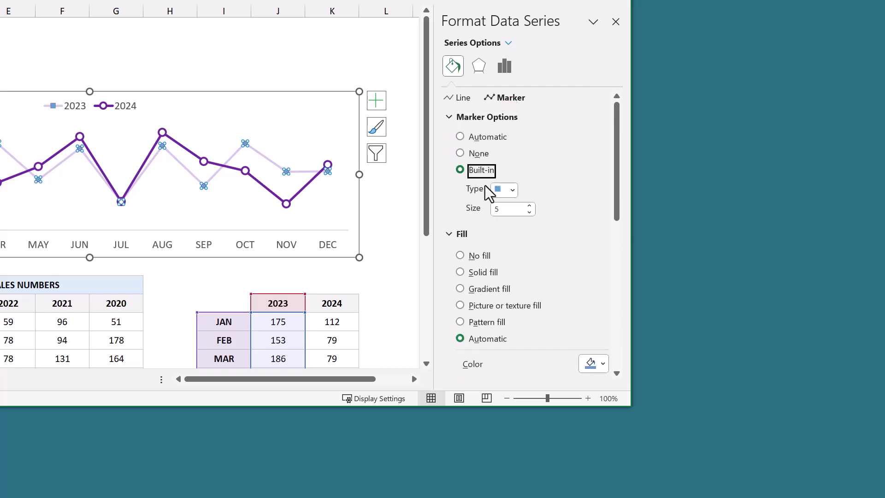
left_click(513, 192)
left_click(501, 312)
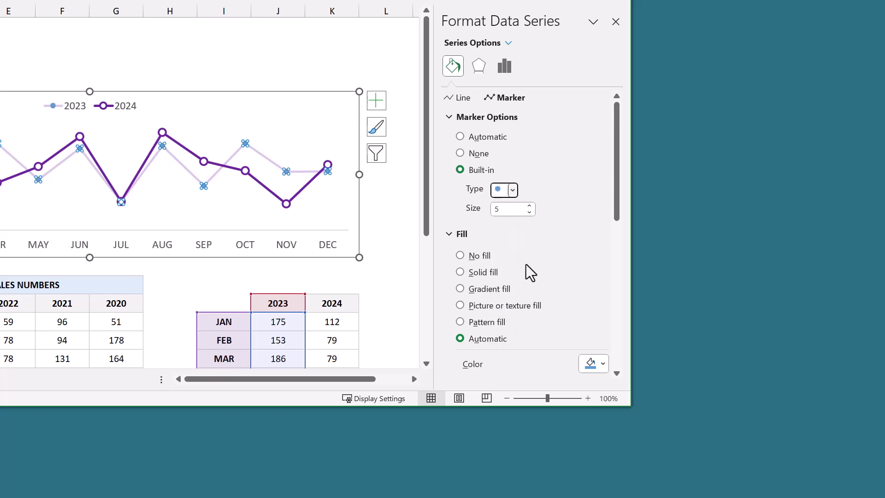
left_click(530, 205)
left_click(529, 205)
left_click(529, 206)
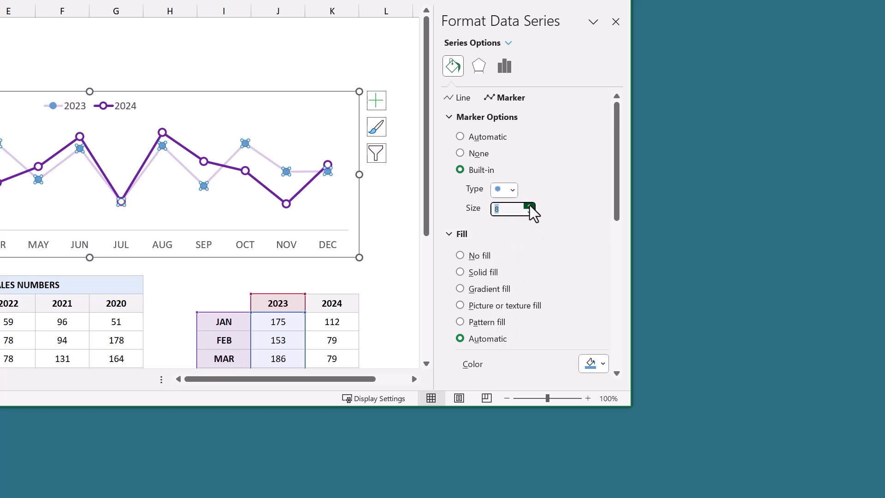
scroll(523, 249, "down", 2)
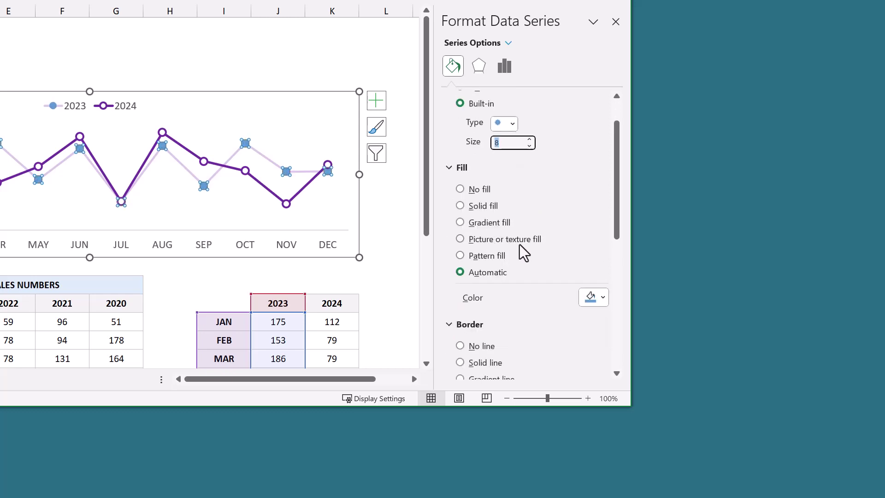
left_click(472, 205)
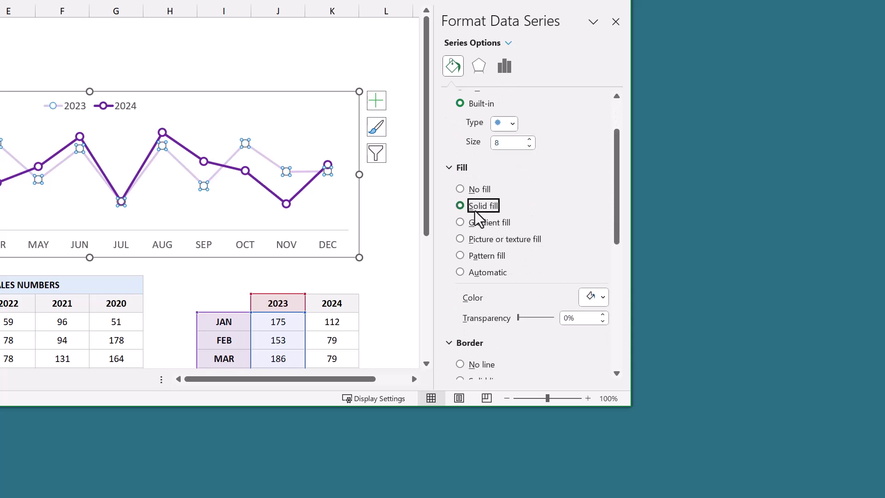
scroll(479, 219, "down", 2)
left_click(592, 231)
left_click(591, 232)
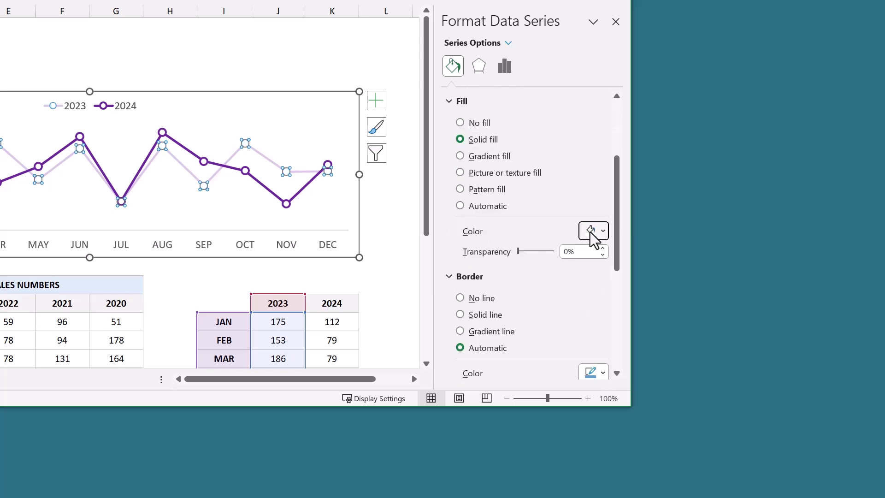
- Set the 2023 marker border to a solid 2 pt line at 75% transparency
scroll(528, 265, "down", 2)
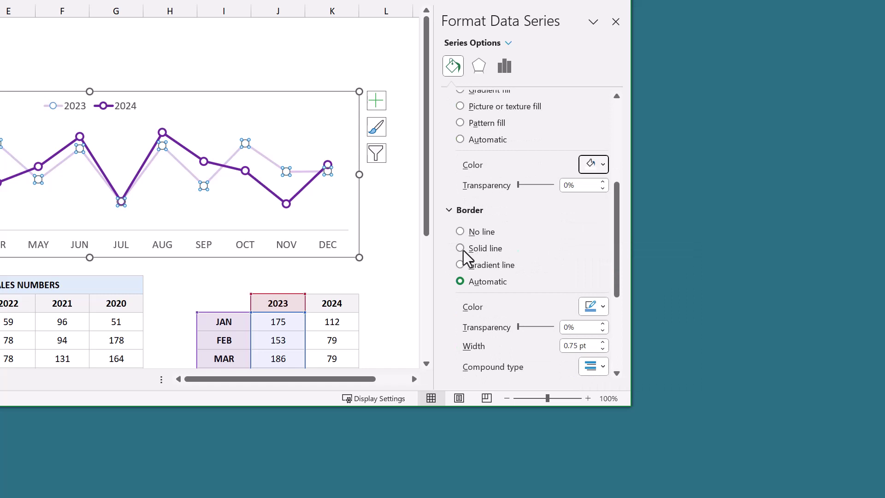
left_click(459, 249)
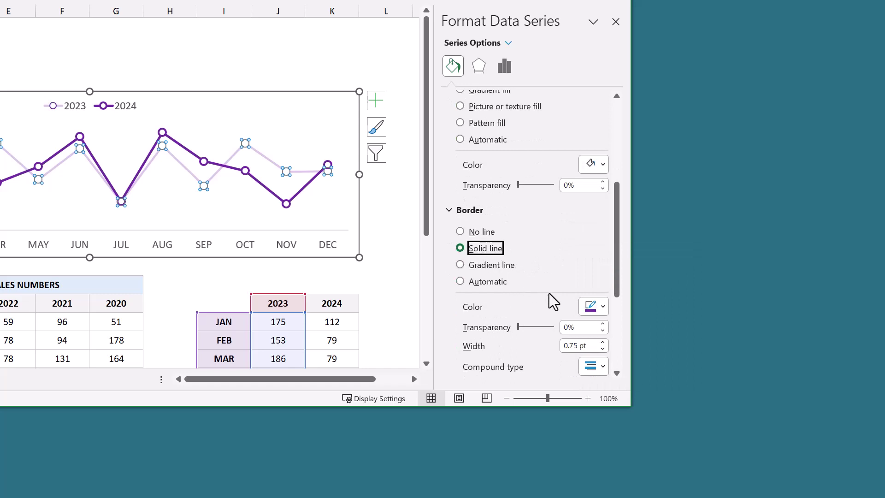
left_click(598, 311)
left_click(599, 312)
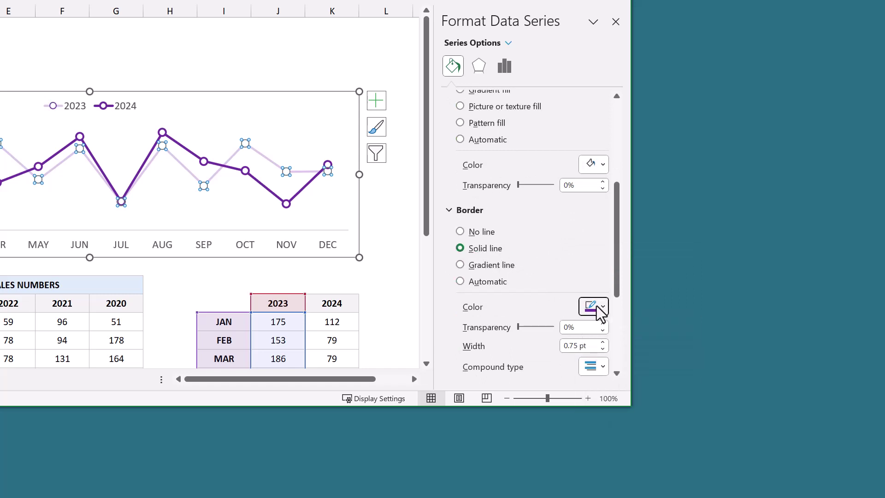
left_click(599, 344)
type("2")
key("Return")
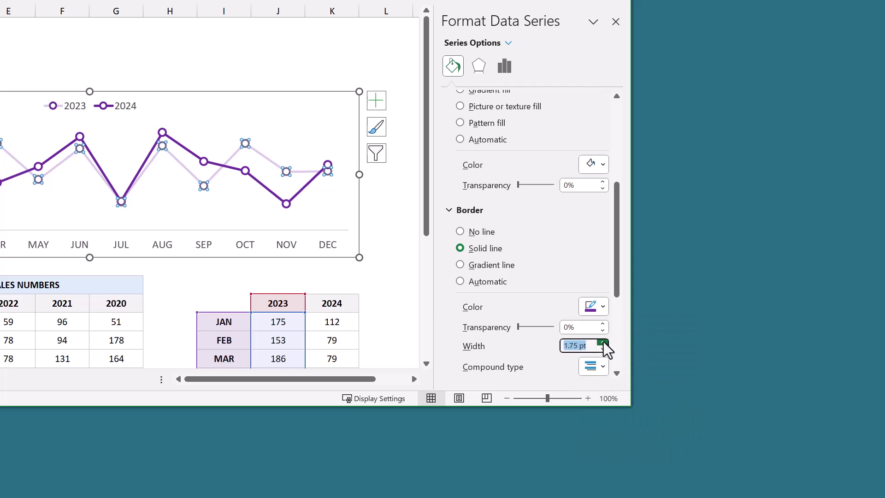
left_click(568, 328)
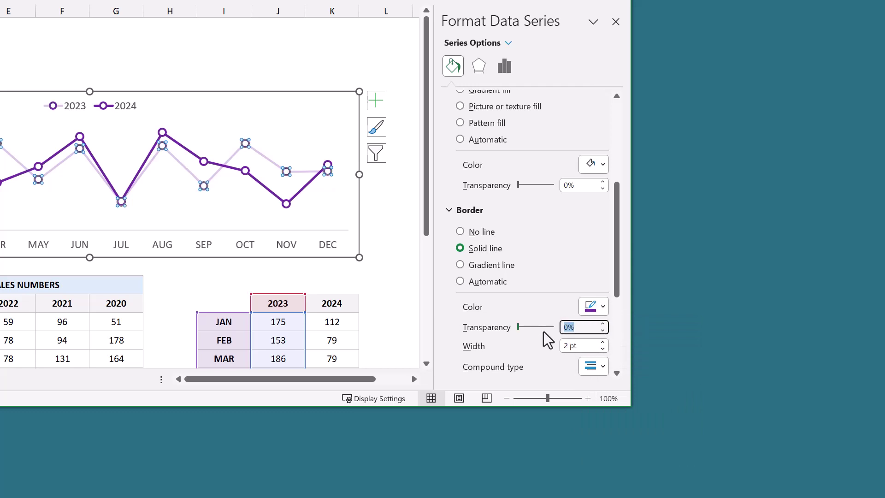
key("Return")
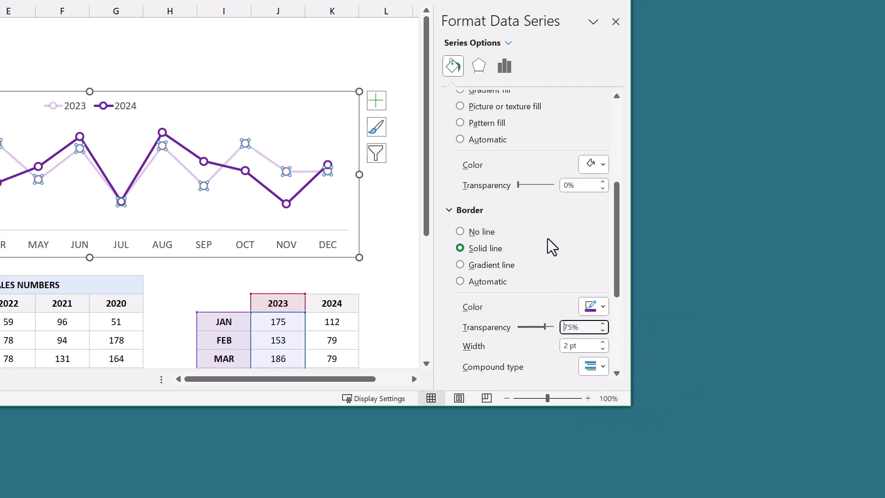
- Close the format pane and switch Year 2 in C3 to 2022, then 2021
left_click(614, 27)
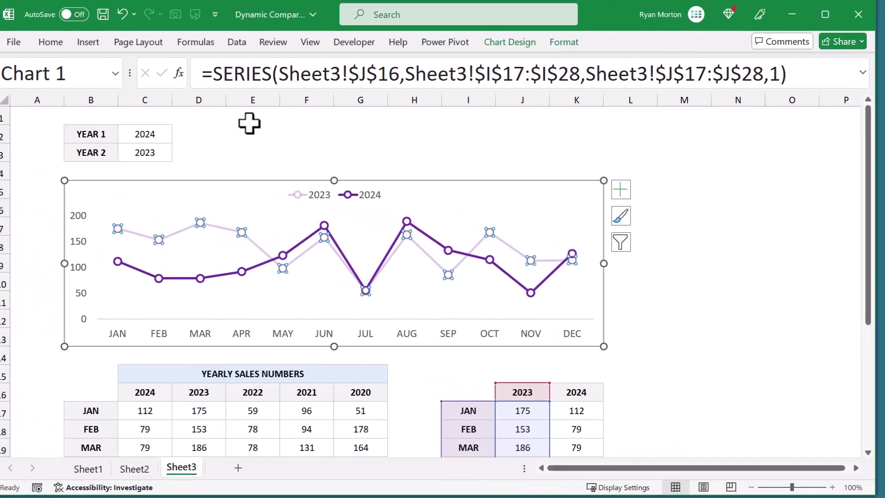
left_click(251, 134)
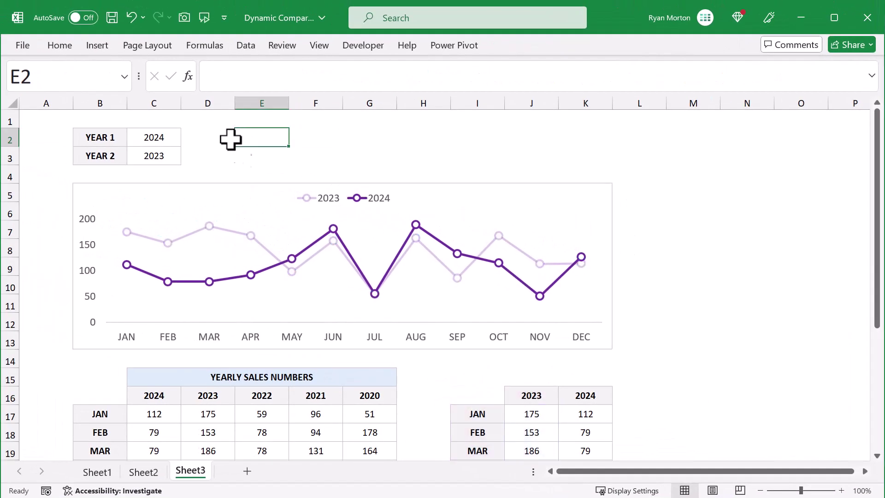
left_click(162, 151)
left_click(186, 161)
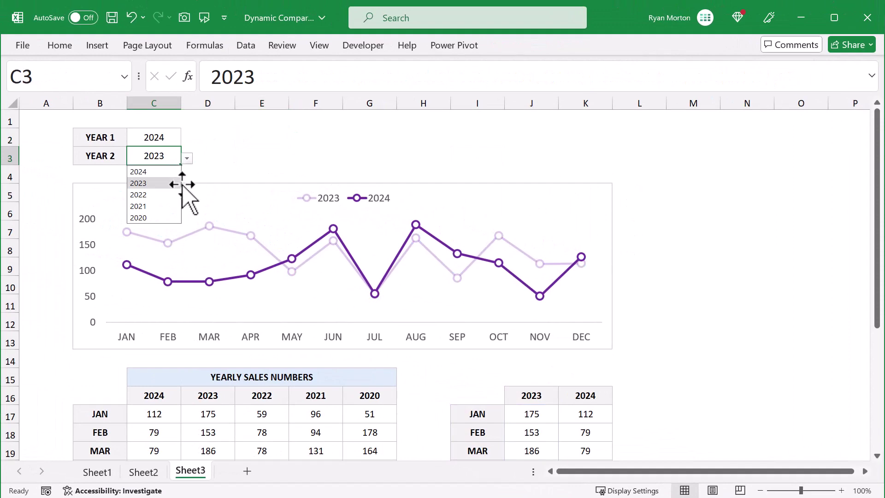
left_click(178, 193)
left_click(187, 159)
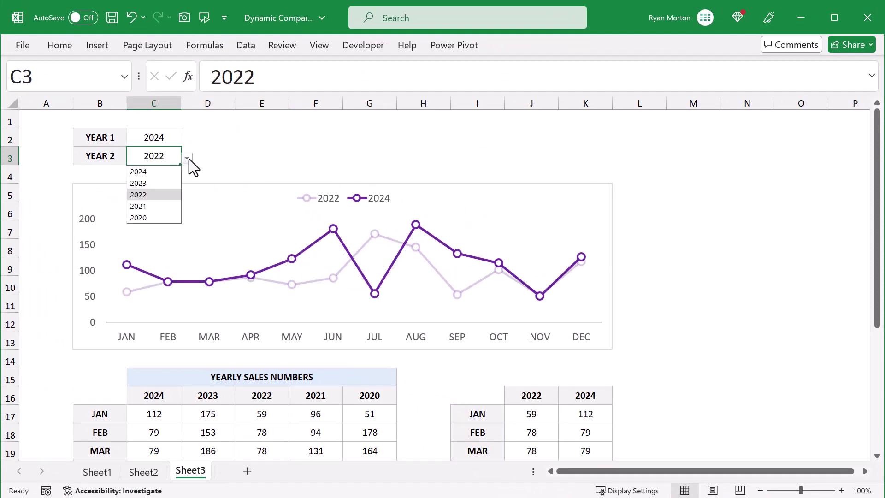
left_click(172, 206)
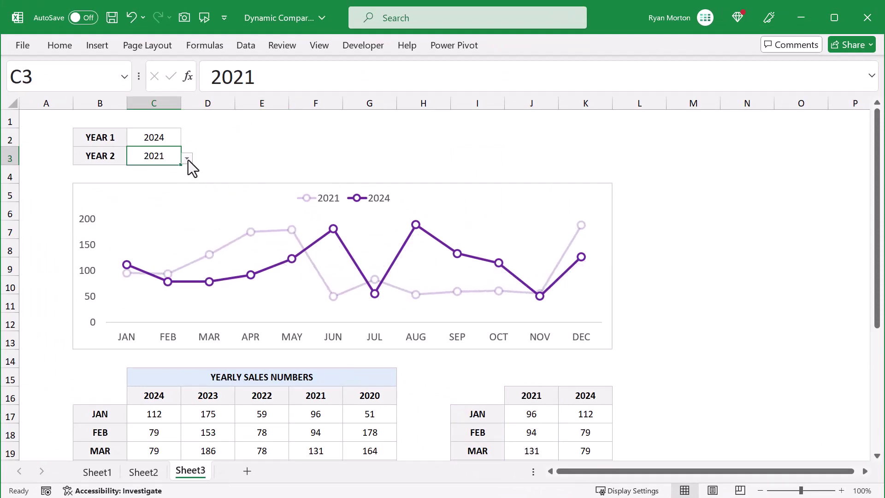
- Cycle Year 2 through 2020 and 2021, settling back on 2022
left_click(187, 159)
left_click(167, 215)
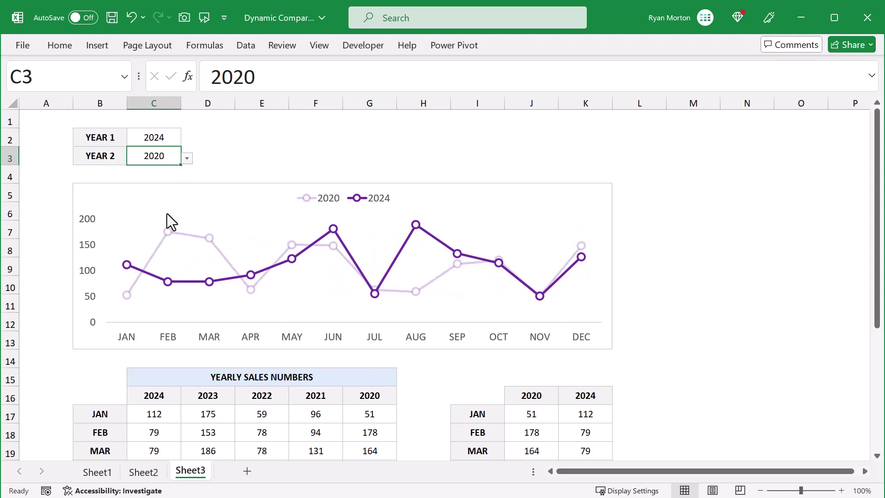
left_click(186, 159)
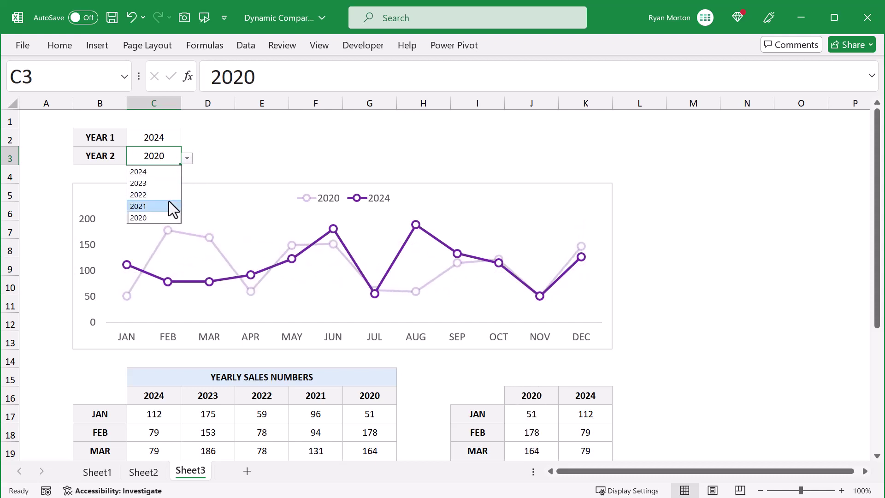
left_click(168, 205)
left_click(186, 159)
left_click(172, 193)
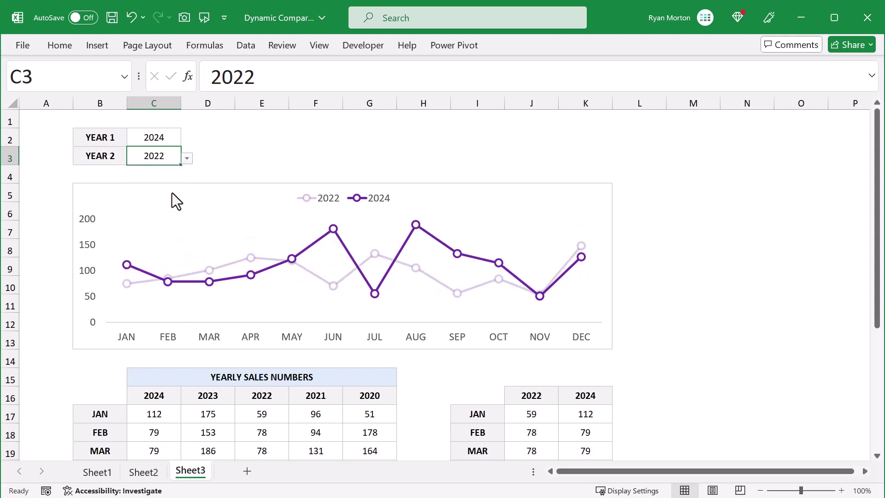
left_click(187, 159)
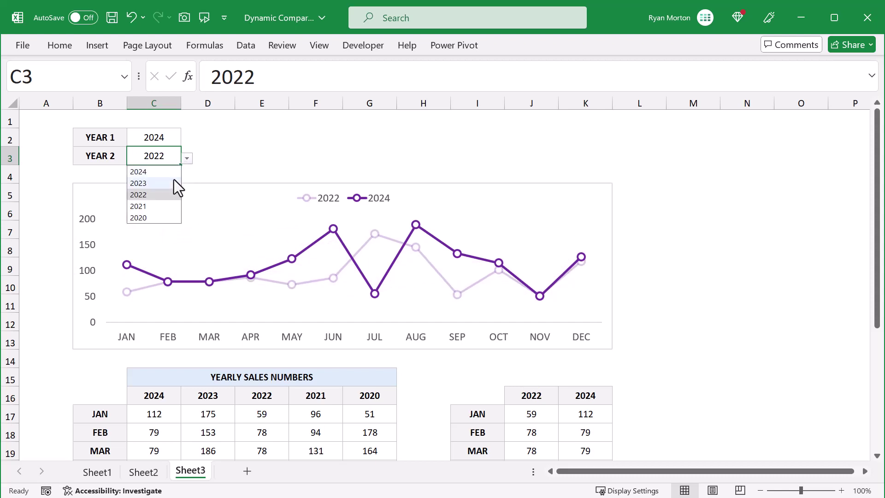